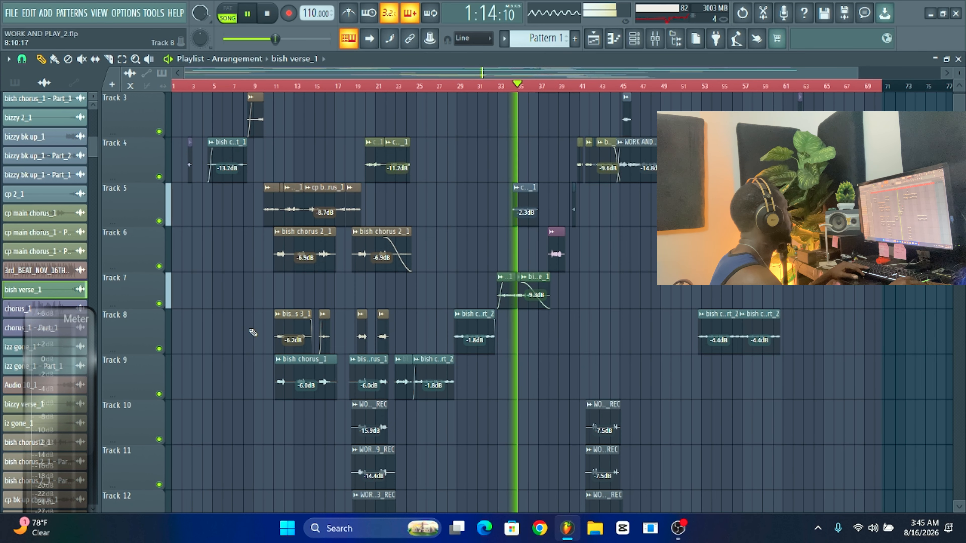
Mute the beat on Track 1 and select from bar 33 to about bar 38 as the playback range.
{"action": "scroll", "coordinate": [175, 291], "scroll_direction": "up", "scroll_amount": 2}
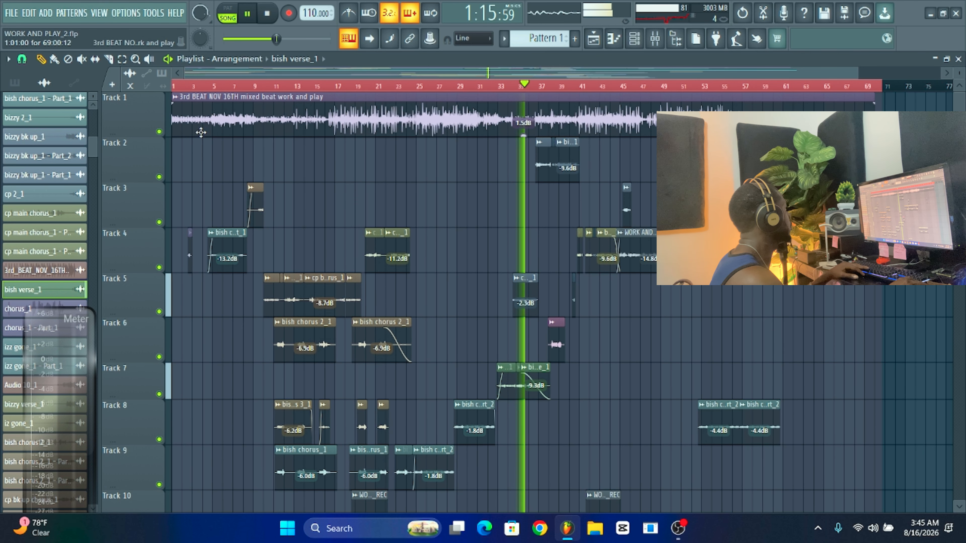
{"action": "left_click", "coordinate": [159, 131]}
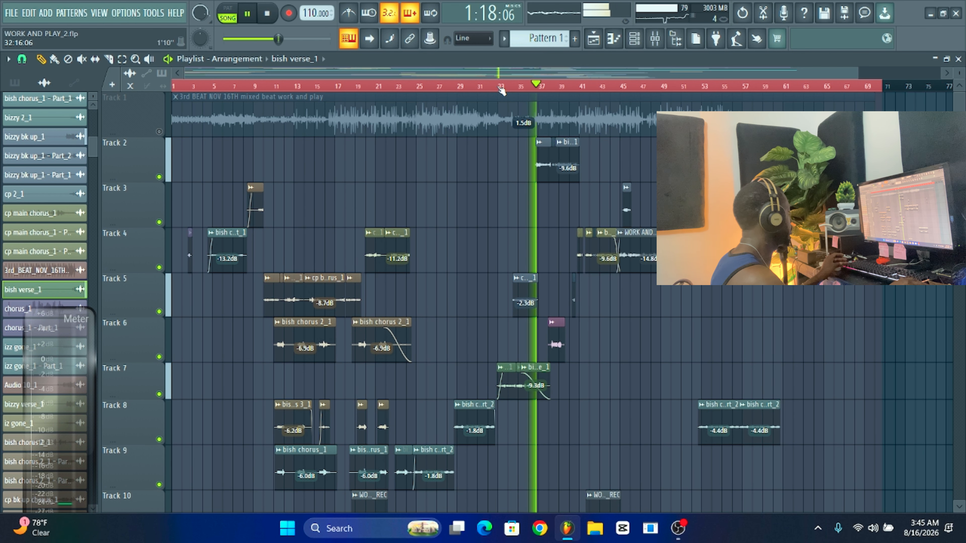
{"action": "left_click_drag", "start_coordinate": [498, 88], "coordinate": [550, 95]}
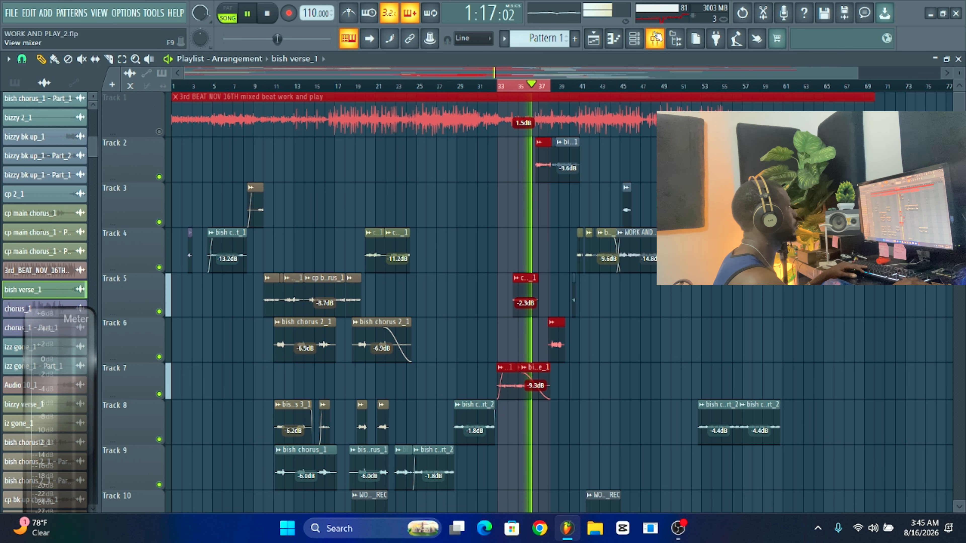
{"action": "key", "text": "space"}
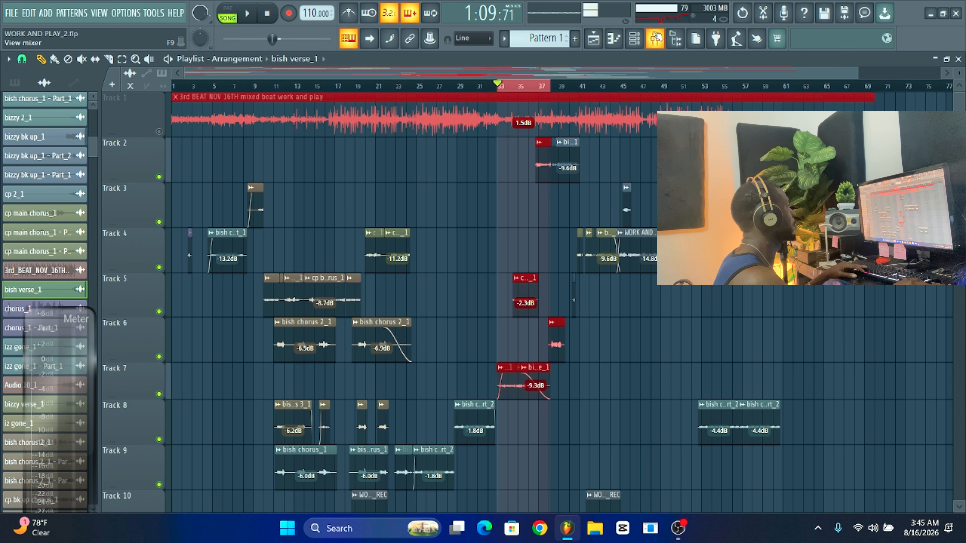
Inspect the effect chains of the vocal bus and the lead vocal on mixer track 7, and return to the playlist.
{"action": "left_click", "coordinate": [655, 38]}
{"action": "left_click", "coordinate": [392, 187]}
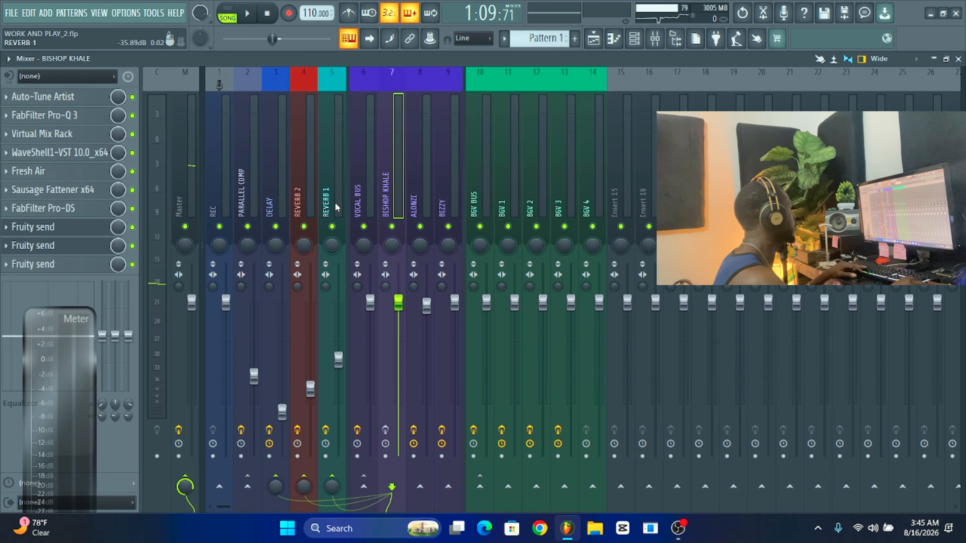
{"action": "left_click", "coordinate": [361, 206]}
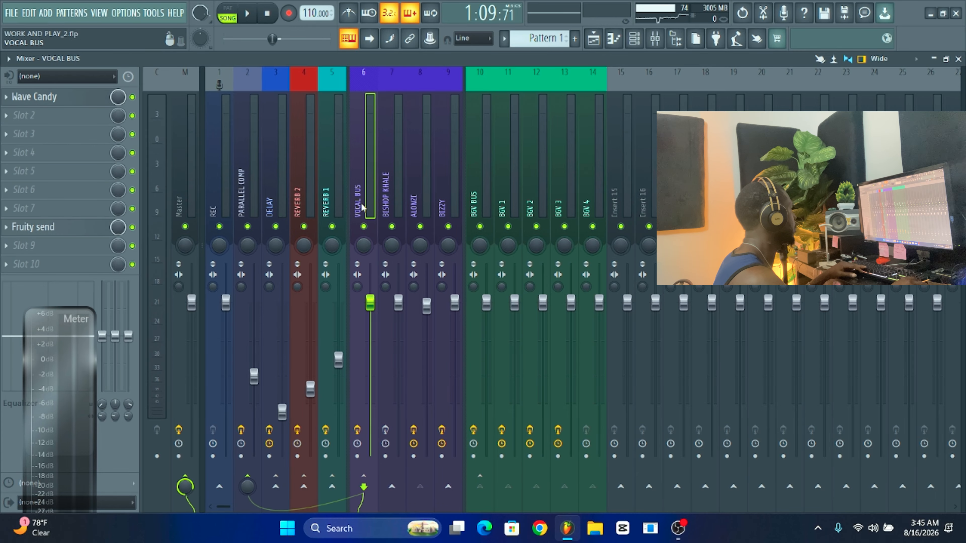
{"action": "left_click", "coordinate": [398, 192]}
{"action": "left_click", "coordinate": [598, 44]}
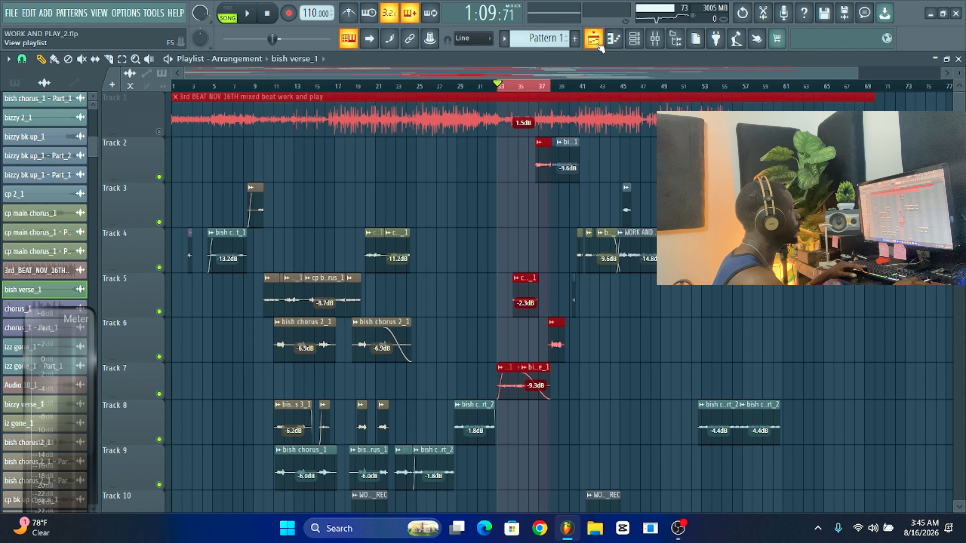
Play the selected range to hear the dry vocal, toggling the mute of Track 5 and Track 7 off and on.
{"action": "key", "text": "space"}
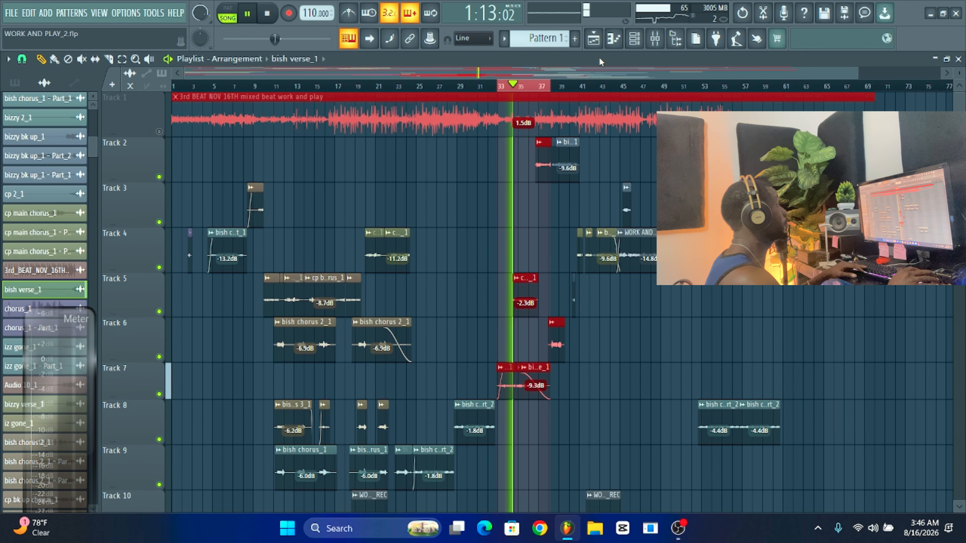
{"action": "left_click", "coordinate": [160, 313]}
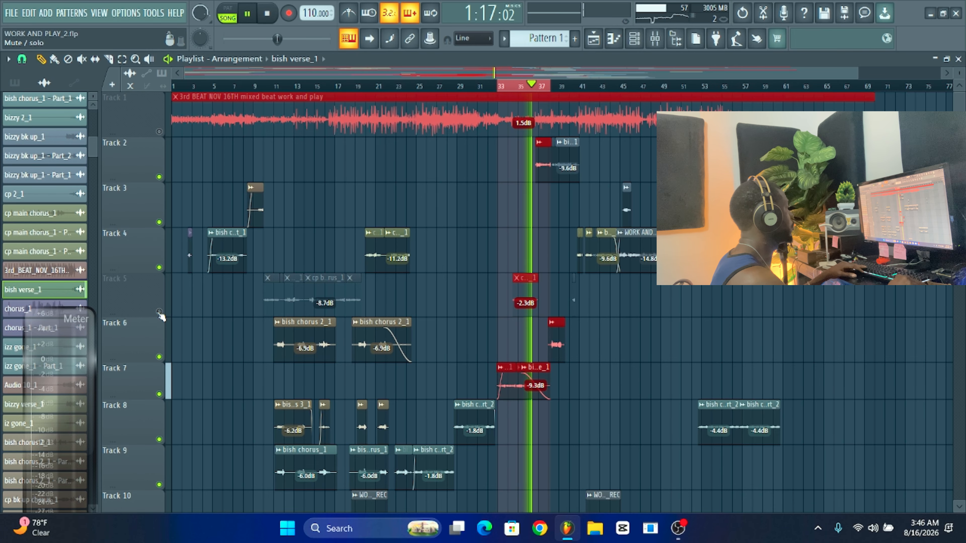
{"action": "left_click", "coordinate": [160, 313]}
{"action": "key", "text": "space"}
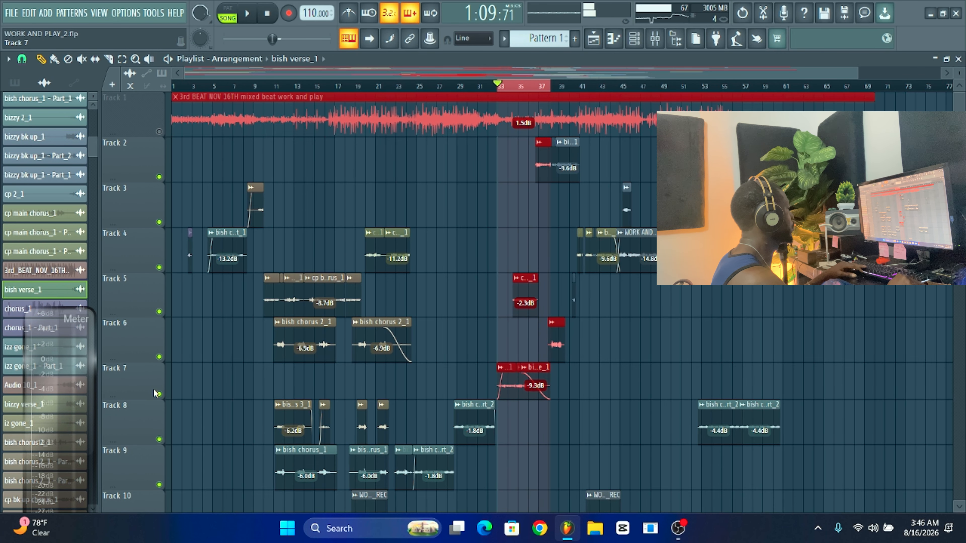
{"action": "left_click", "coordinate": [160, 395]}
{"action": "left_click", "coordinate": [160, 395]}
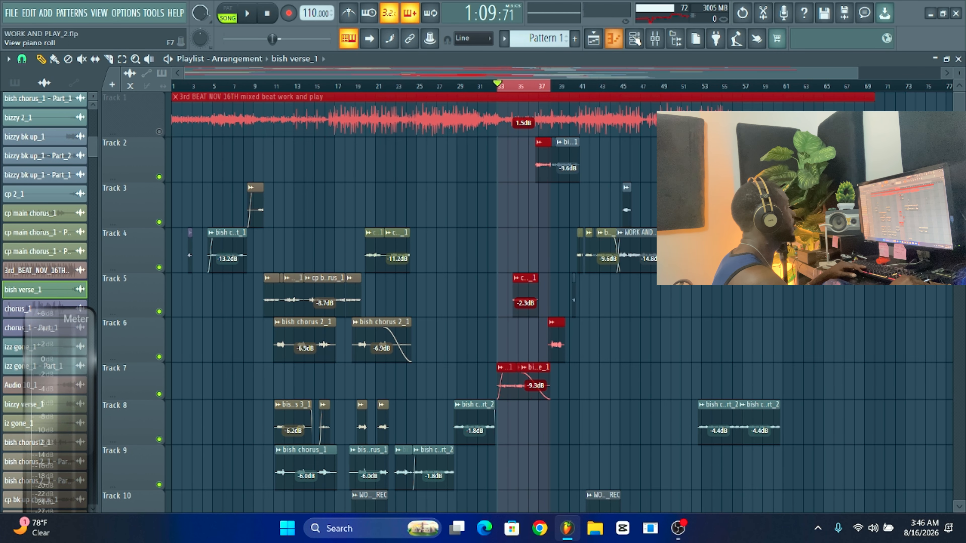
Enable the effects on mixer track 7 and play the selected range to hear the processed vocal.
{"action": "left_click", "coordinate": [655, 38]}
{"action": "left_click", "coordinate": [385, 429]}
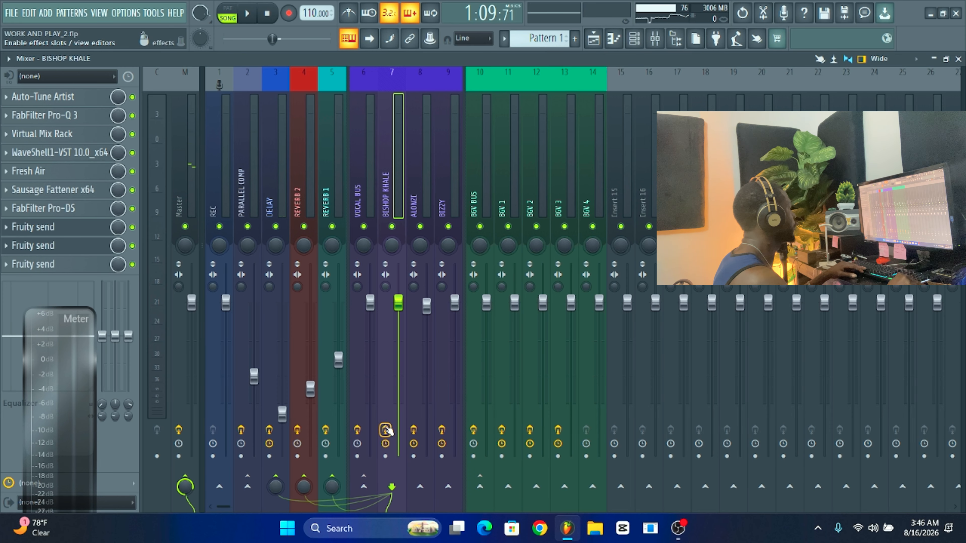
{"action": "key", "text": "space"}
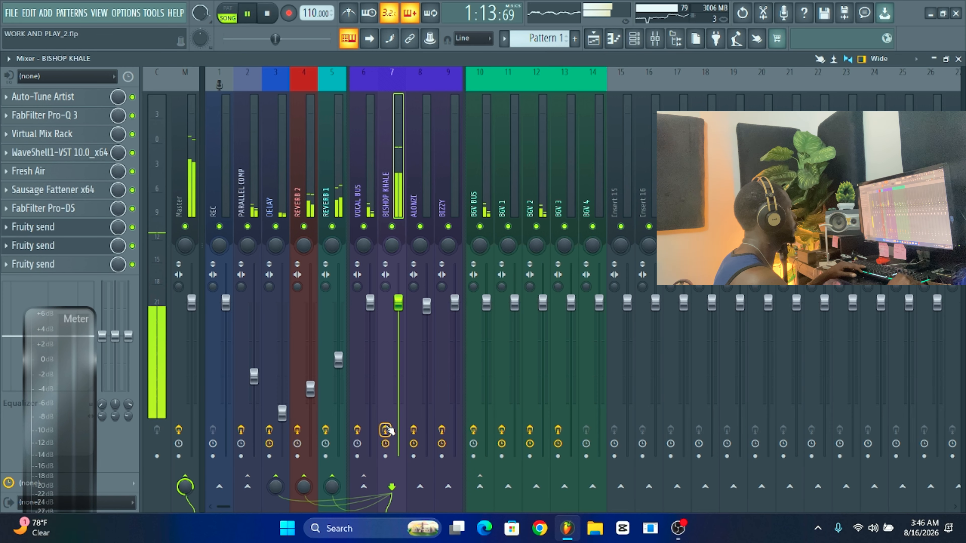
{"action": "key", "text": "space"}
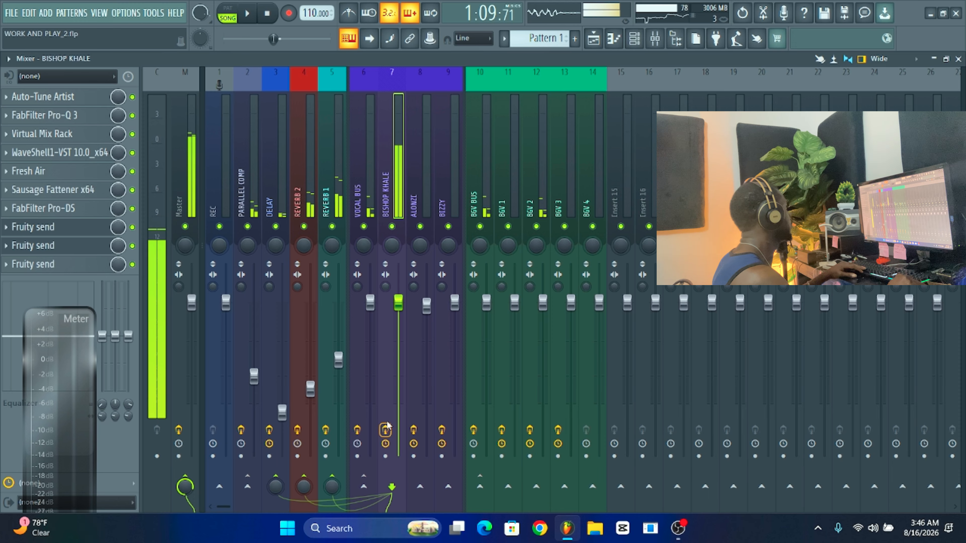
Review the Auto-Tune Artist settings on mixer track 7, including key, scale, retune speed and humanize.
{"action": "left_click", "coordinate": [82, 101]}
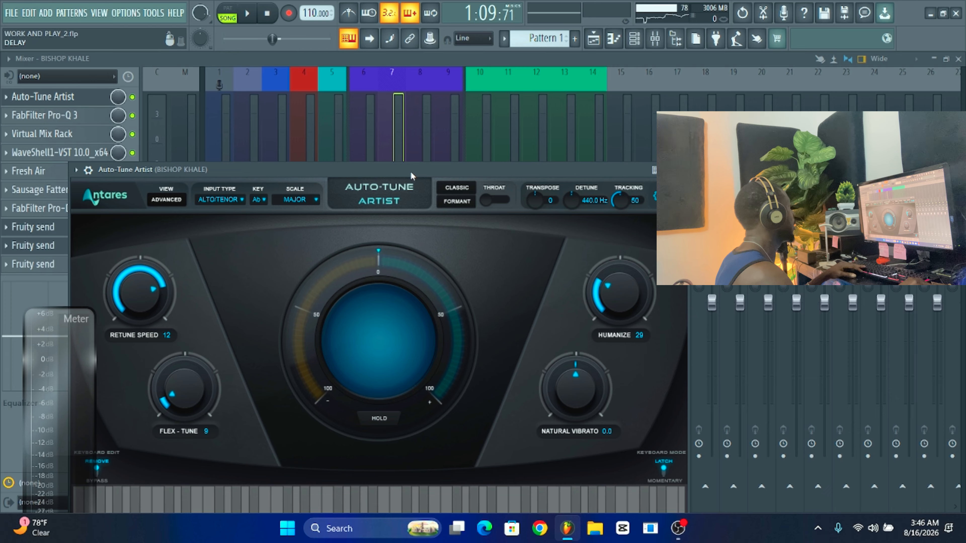
{"action": "left_click_drag", "start_coordinate": [411, 170], "coordinate": [443, 93]}
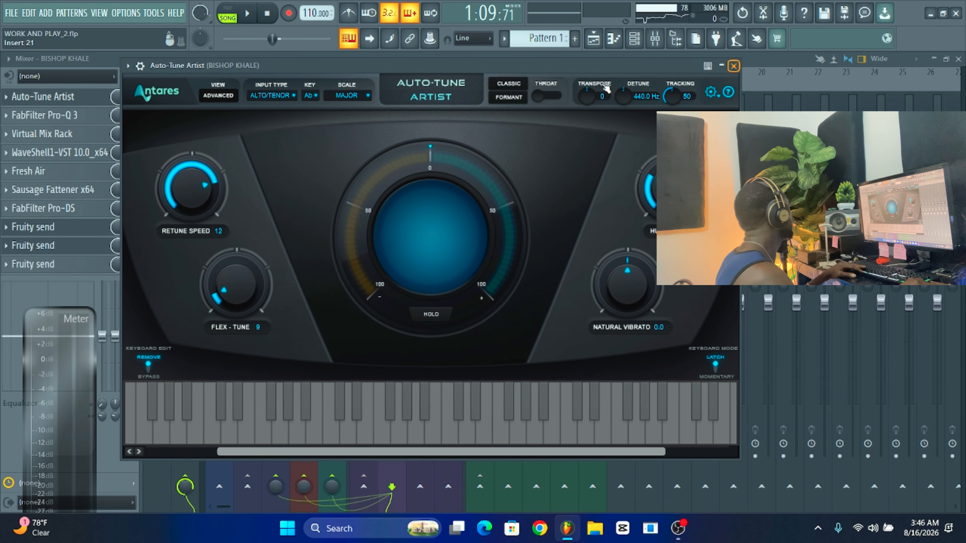
{"action": "left_click", "coordinate": [735, 67]}
Examine the low cut, the cut bands and the boosted bands in FabFilter Pro-Q 3 on mixer track 7.
{"action": "left_click", "coordinate": [36, 116]}
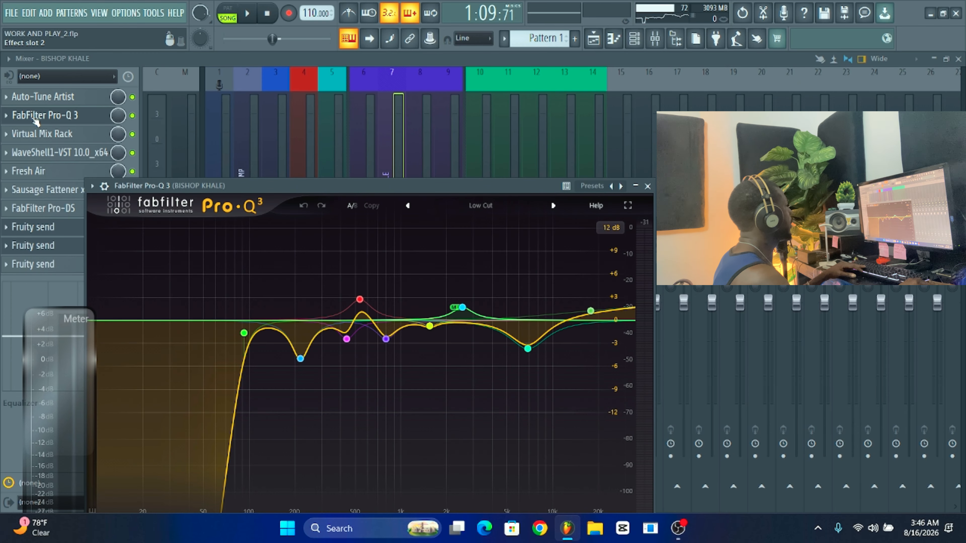
{"action": "left_click_drag", "start_coordinate": [351, 186], "coordinate": [412, 138]}
{"action": "mouse_move", "coordinate": [307, 284]}
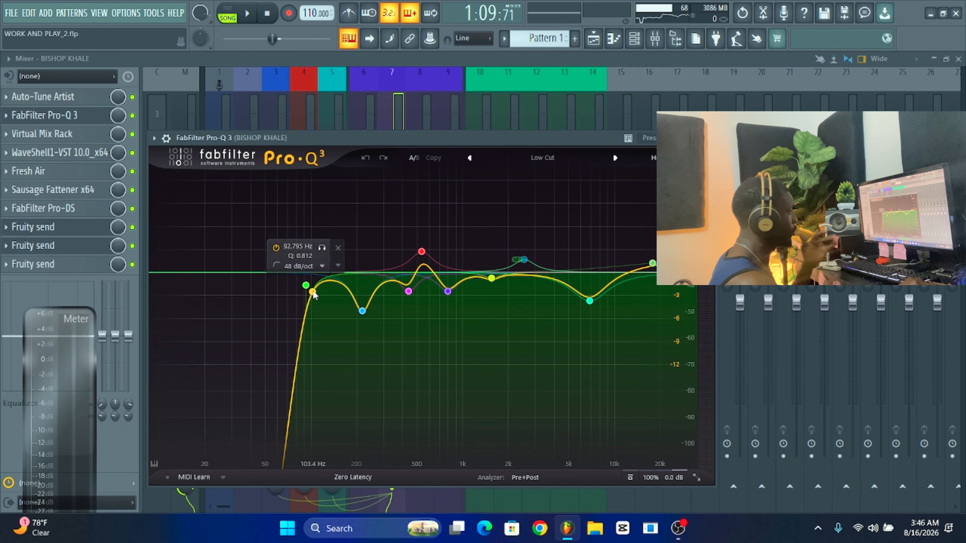
{"action": "mouse_move", "coordinate": [593, 302]}
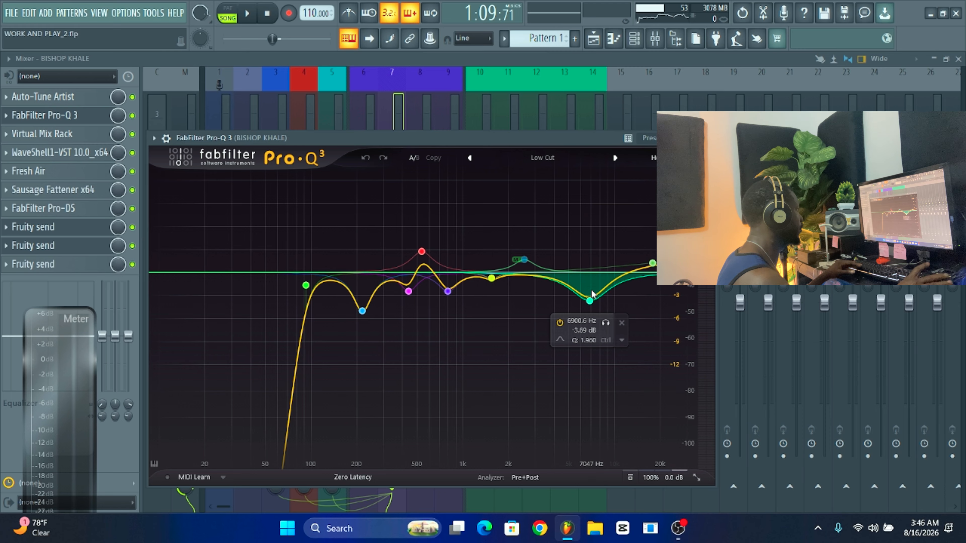
{"action": "mouse_move", "coordinate": [365, 308]}
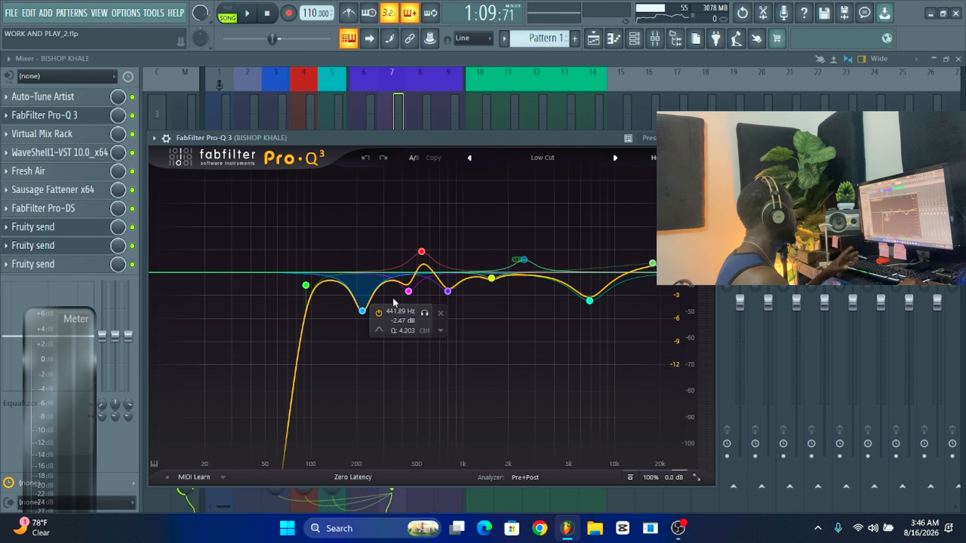
{"action": "mouse_move", "coordinate": [551, 257]}
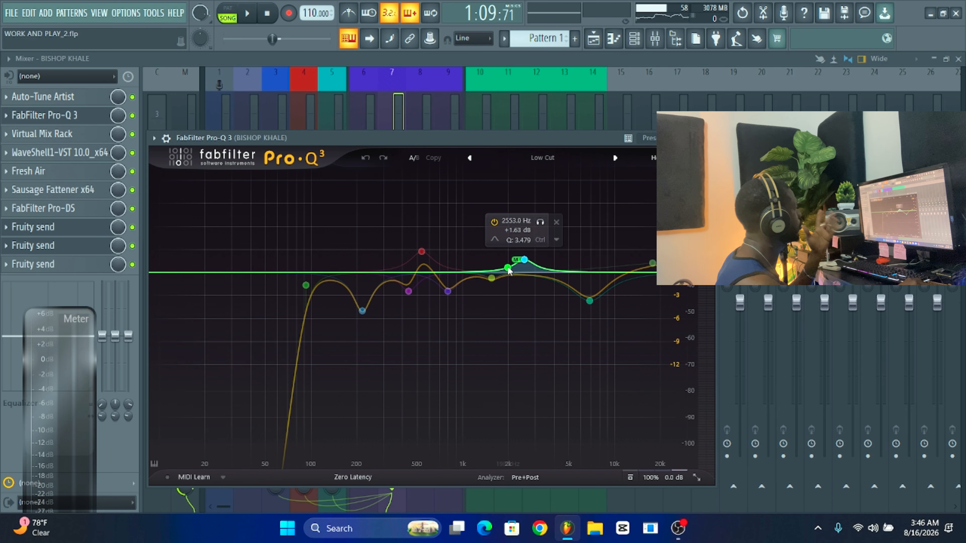
{"action": "left_click", "coordinate": [708, 139]}
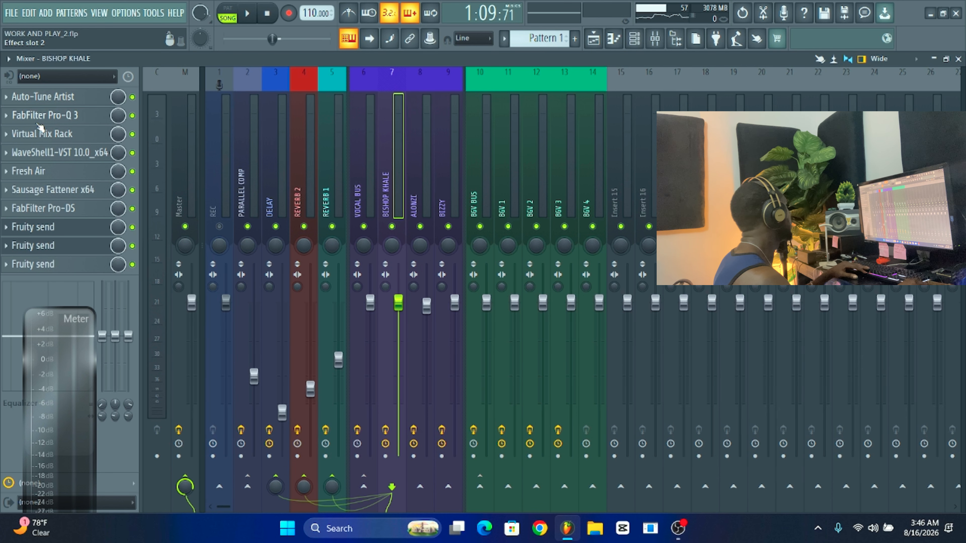
Review the gate, compressor, EQ and FG-Bomber modules of the Virtual Mix Rack on mixer track 7.
{"action": "left_click", "coordinate": [45, 141]}
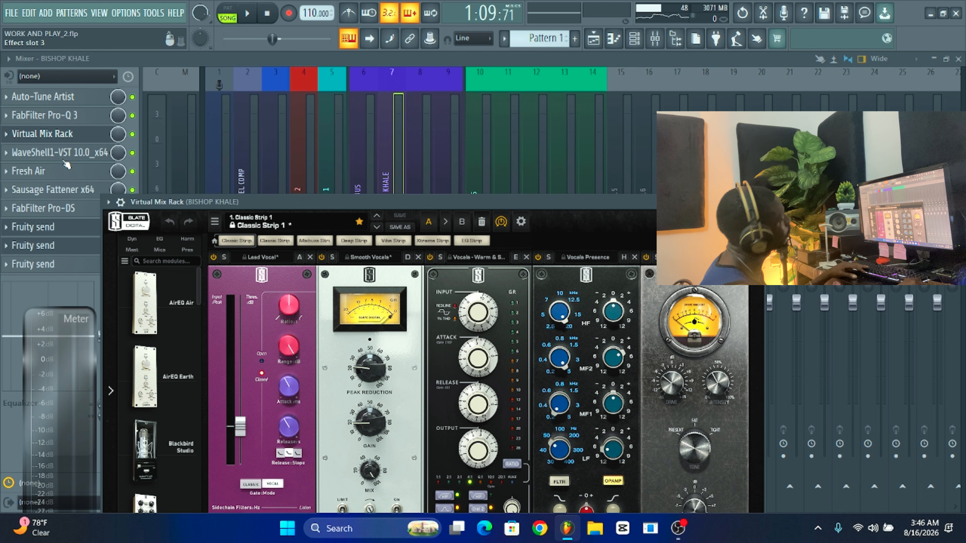
{"action": "left_click_drag", "start_coordinate": [396, 199], "coordinate": [428, 100]}
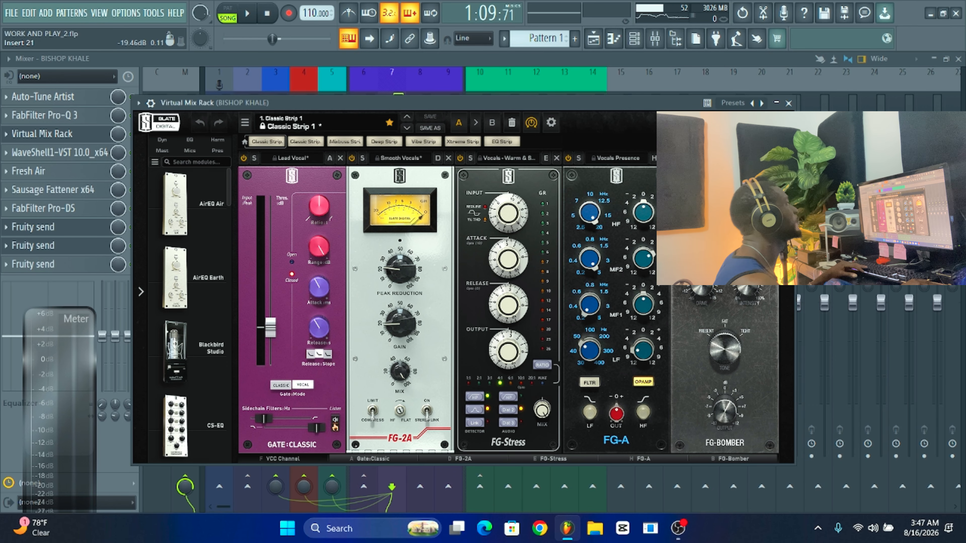
{"action": "left_click", "coordinate": [788, 103]}
Review the Renaissance Vox compression settings and the Fresh Air mid and high air amounts on mixer track 7.
{"action": "left_click", "coordinate": [59, 152]}
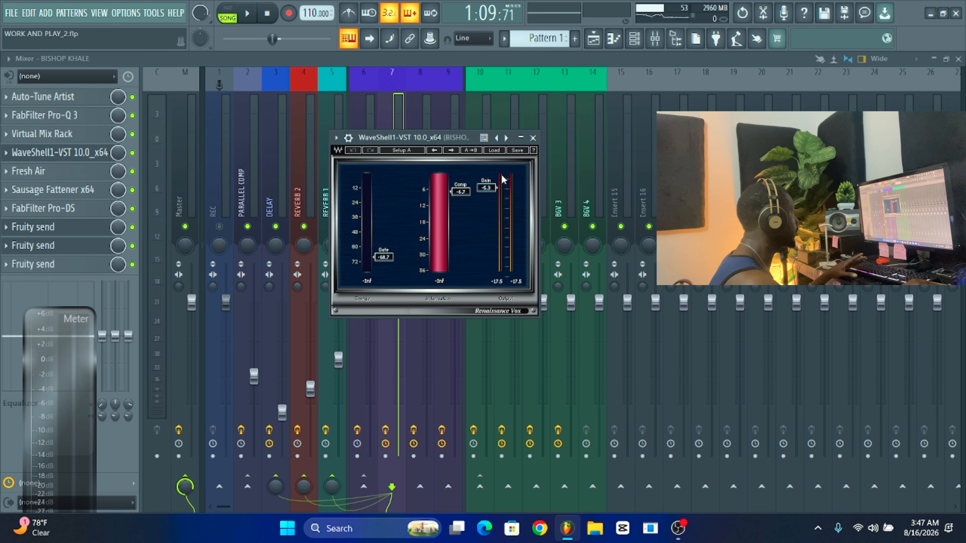
{"action": "left_click", "coordinate": [533, 138]}
{"action": "left_click", "coordinate": [29, 179]}
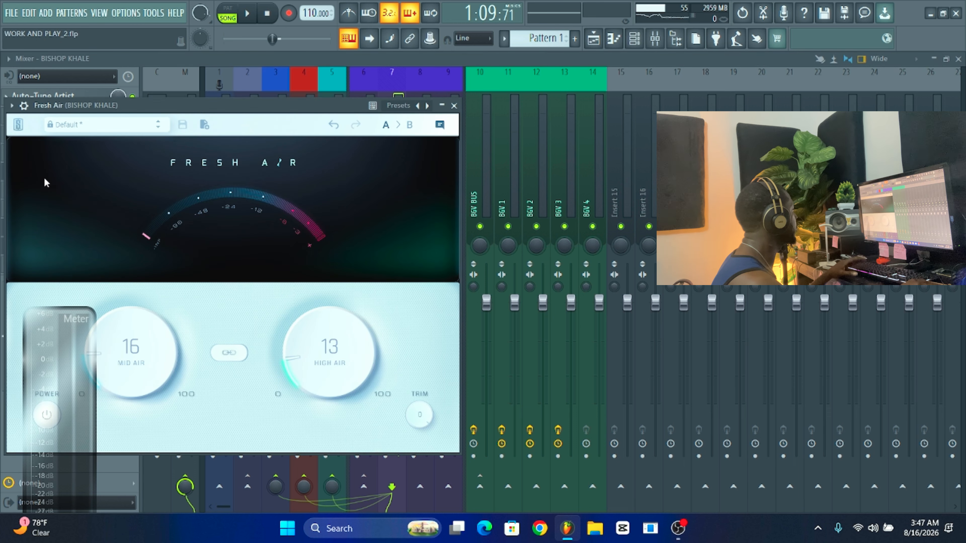
{"action": "left_click", "coordinate": [459, 107]}
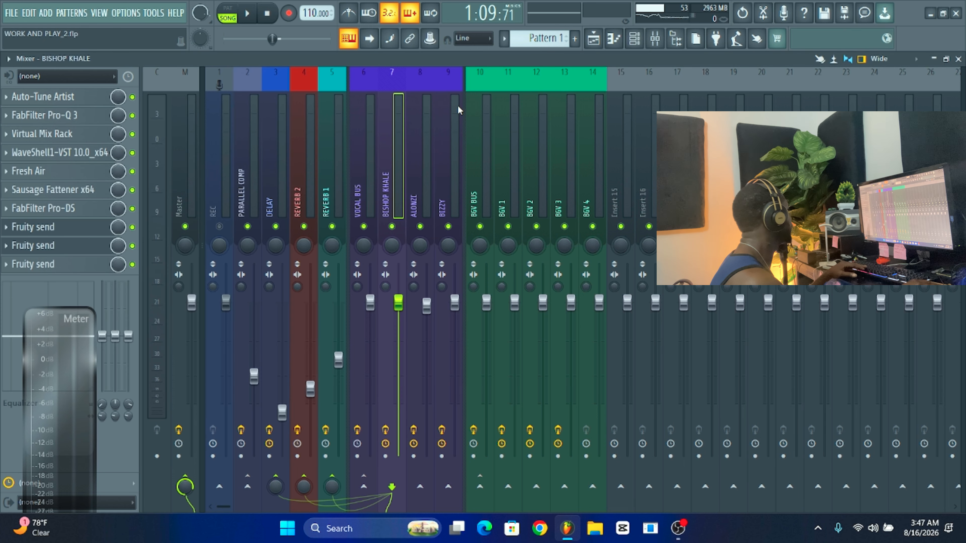
Review the Sausage Fattener and FabFilter Pro-DS settings on mixer track 7.
{"action": "left_click", "coordinate": [75, 190]}
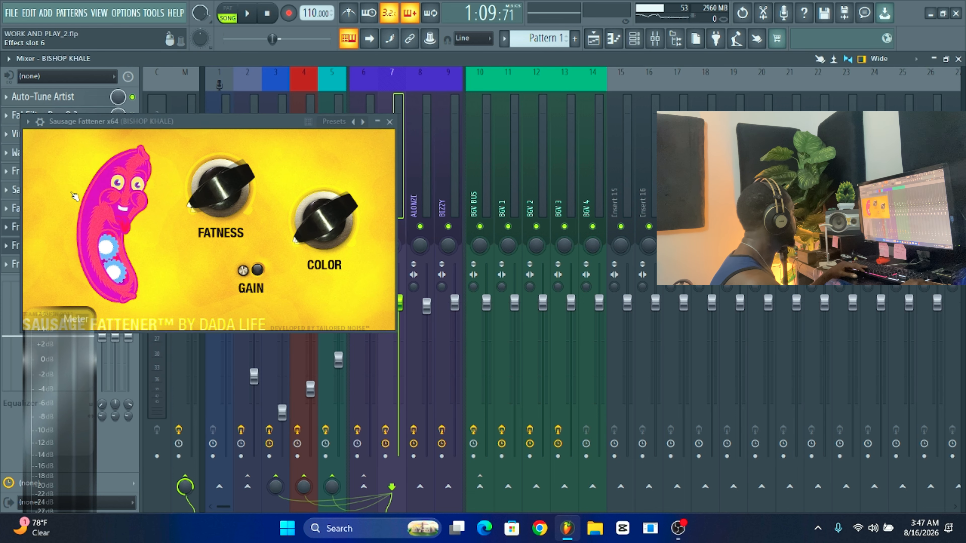
{"action": "left_click", "coordinate": [389, 121]}
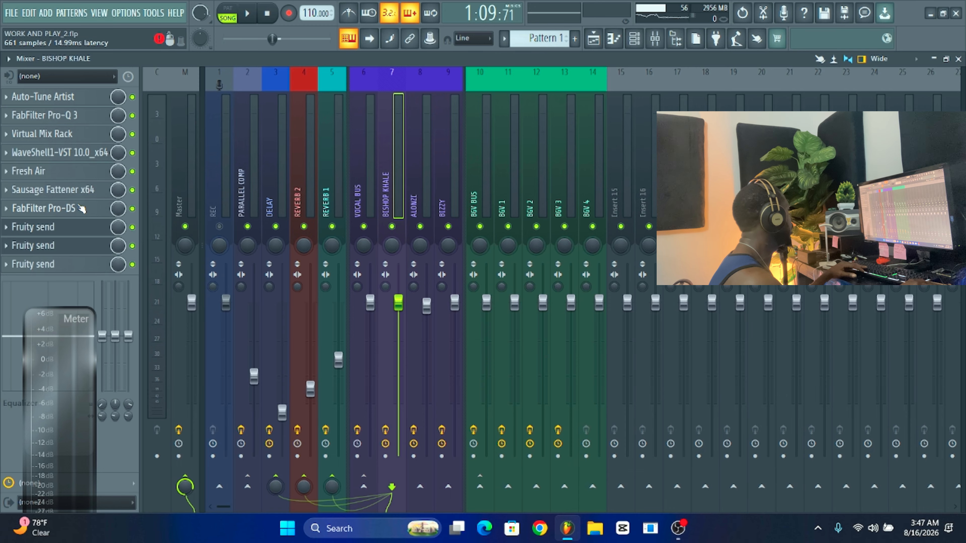
{"action": "left_click", "coordinate": [83, 208]}
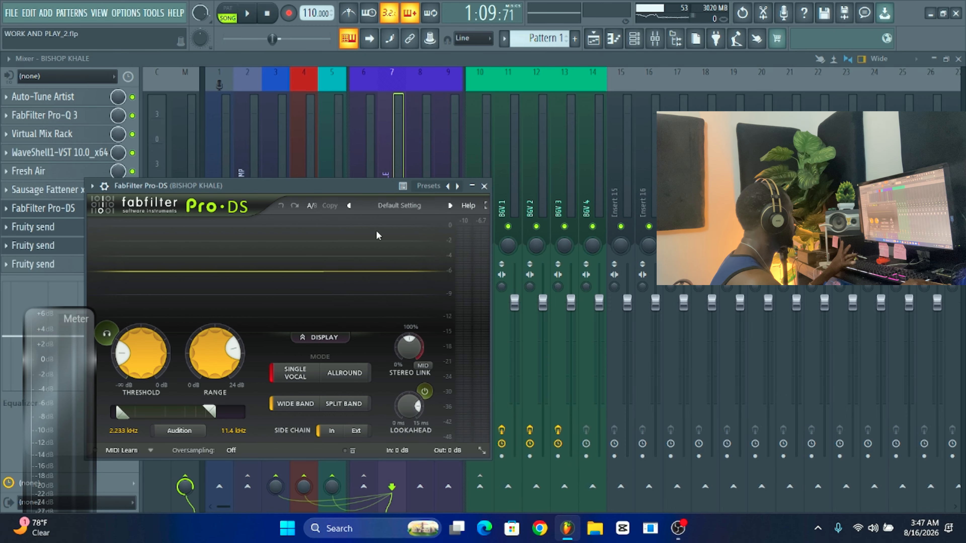
{"action": "left_click", "coordinate": [484, 186]}
Return to the playlist, start playback and select from about bar 28 to bar 31 as the playback range.
{"action": "key", "text": "F5"}
{"action": "key", "text": "space"}
{"action": "left_click", "coordinate": [456, 87]}
{"action": "left_click", "coordinate": [457, 88]}
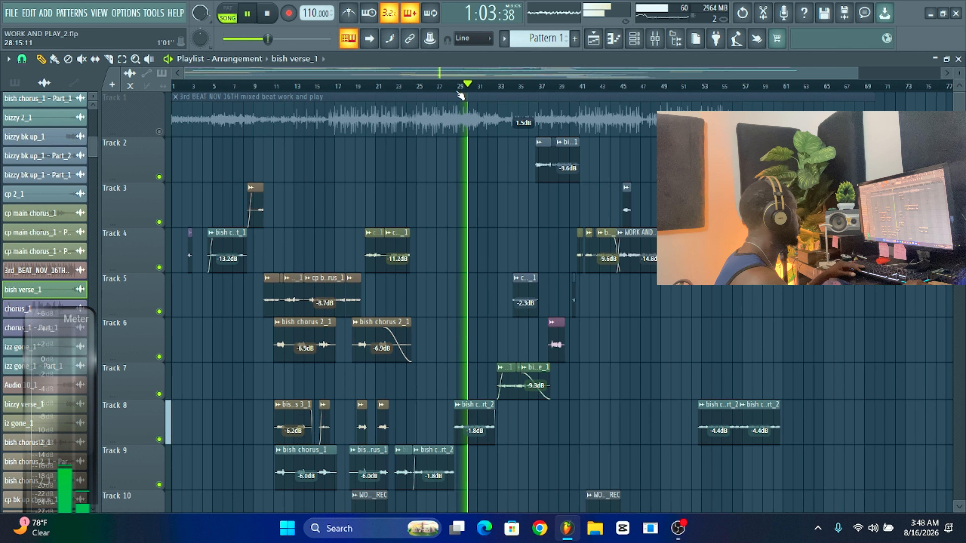
{"action": "left_click_drag", "start_coordinate": [456, 88], "coordinate": [480, 89]}
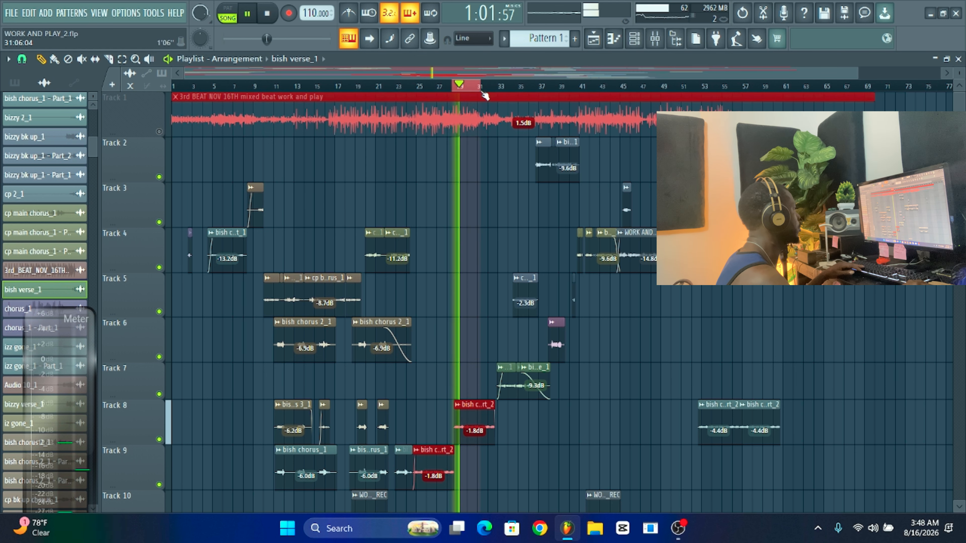
Stop playback, select the BGV 3 mixer track and open its Auto-Tune Artist plugin.
{"action": "left_click", "coordinate": [655, 38]}
{"action": "key", "text": "space"}
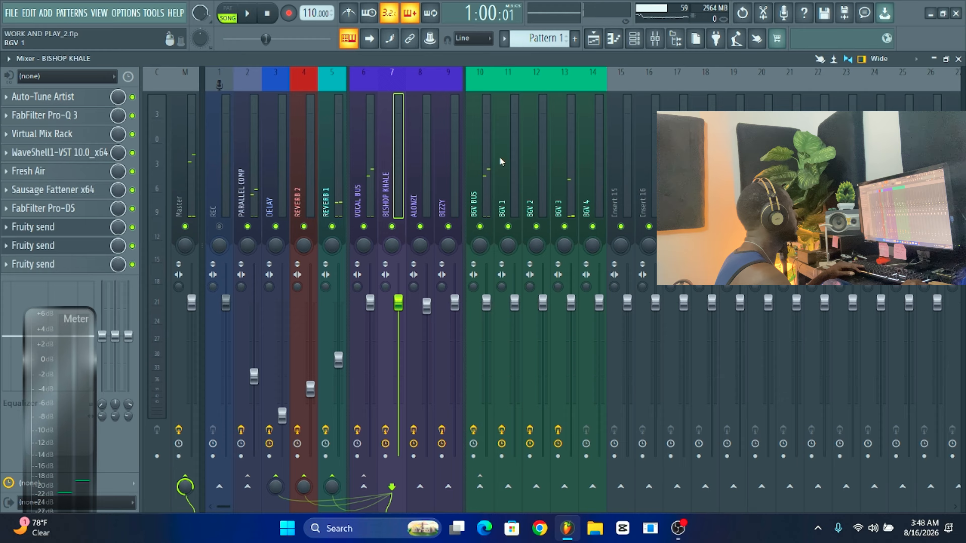
{"action": "left_click", "coordinate": [564, 181]}
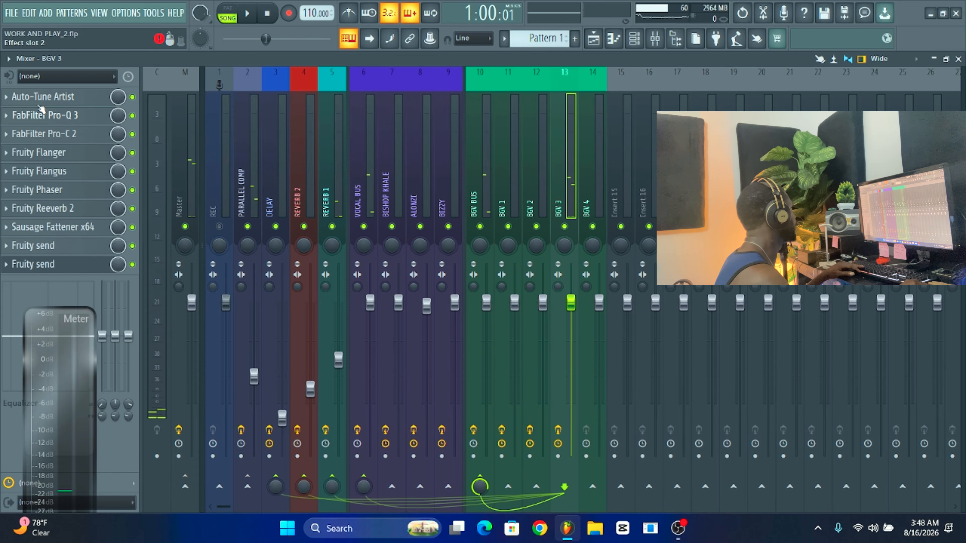
{"action": "left_click", "coordinate": [41, 98]}
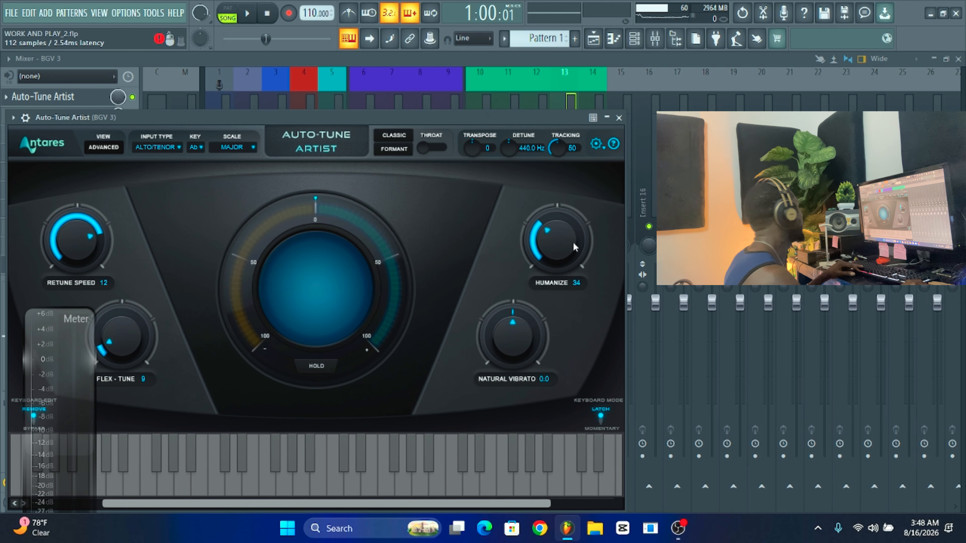
Lower Humanize to 29 in Auto-Tune Artist on BGV 3 and review the low-cut band in FabFilter Pro-Q 3.
{"action": "left_click_drag", "start_coordinate": [574, 246], "coordinate": [571, 250]}
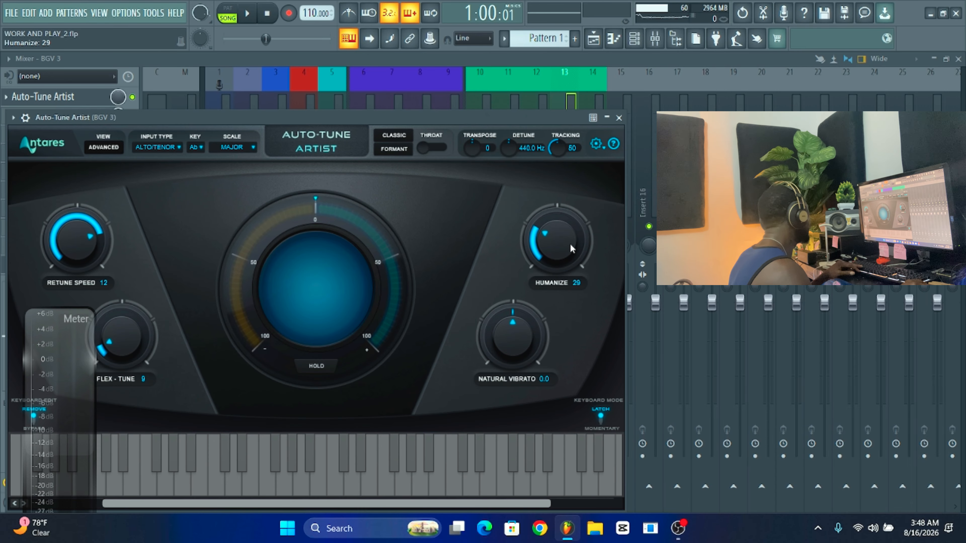
{"action": "left_click", "coordinate": [619, 117]}
{"action": "left_click", "coordinate": [76, 117]}
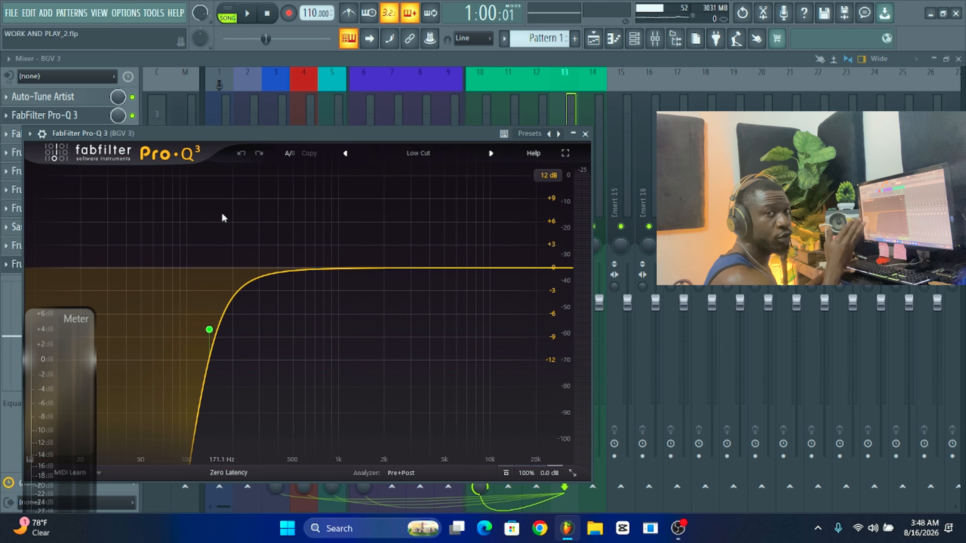
{"action": "mouse_move", "coordinate": [230, 308]}
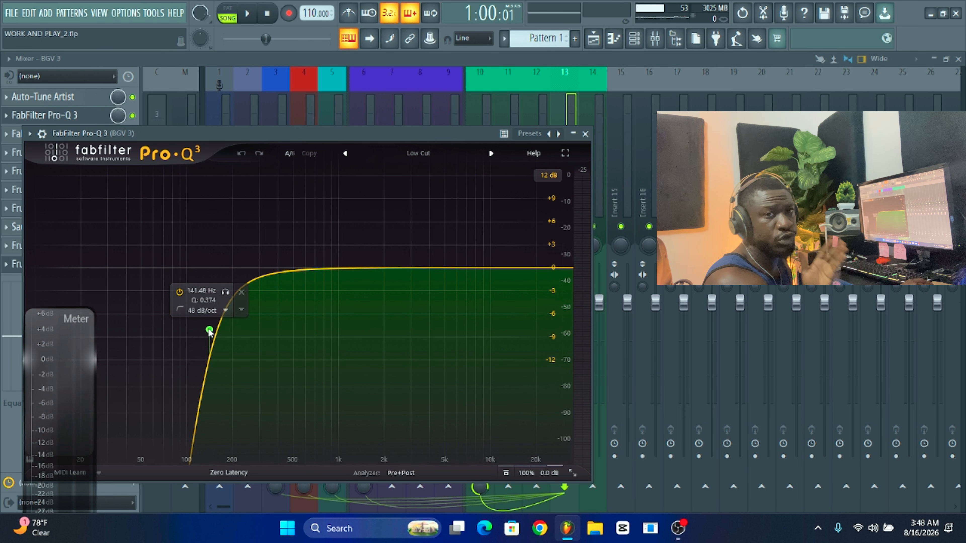
{"action": "left_click", "coordinate": [591, 135]}
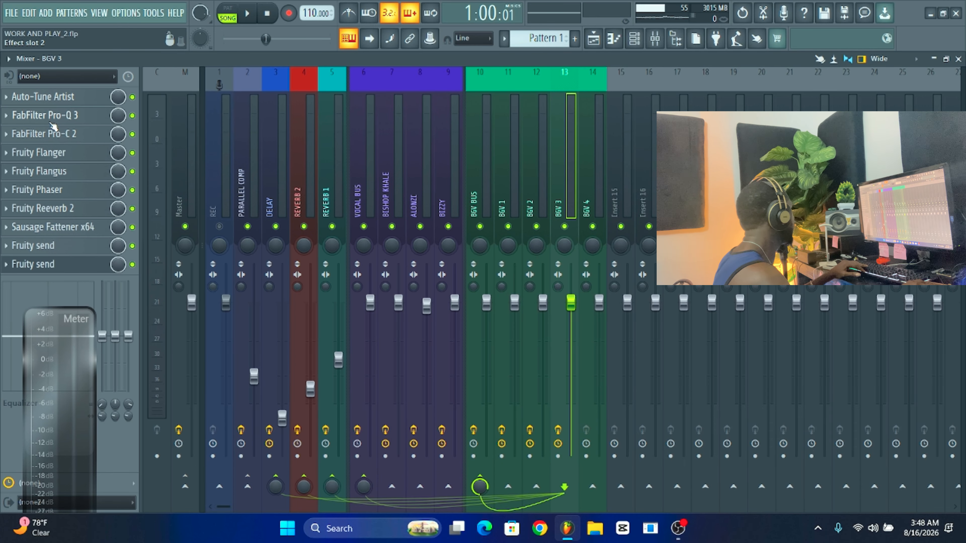
Examine the FabFilter Pro-C 2 compression on BGV 3 while playing back the selected range.
{"action": "left_click", "coordinate": [42, 134]}
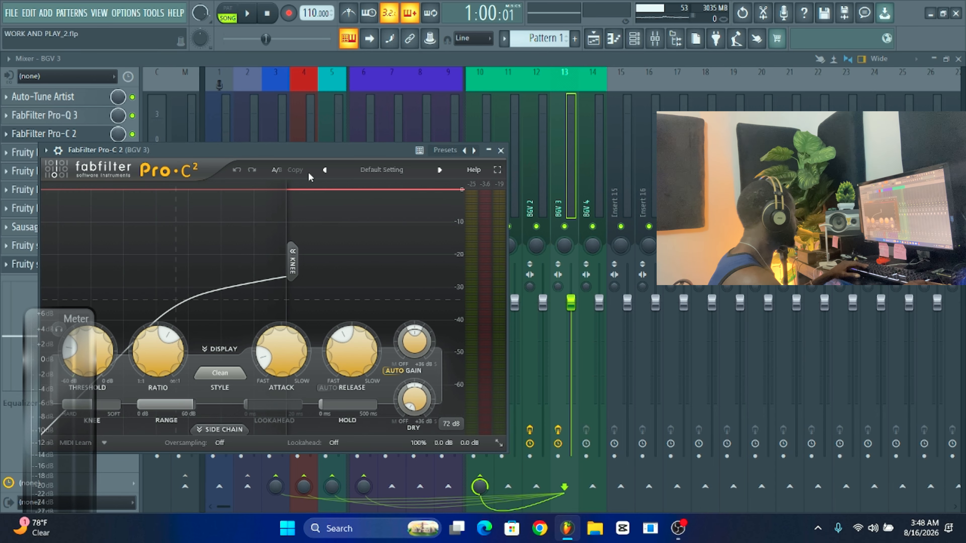
{"action": "left_click_drag", "start_coordinate": [309, 150], "coordinate": [540, 154]}
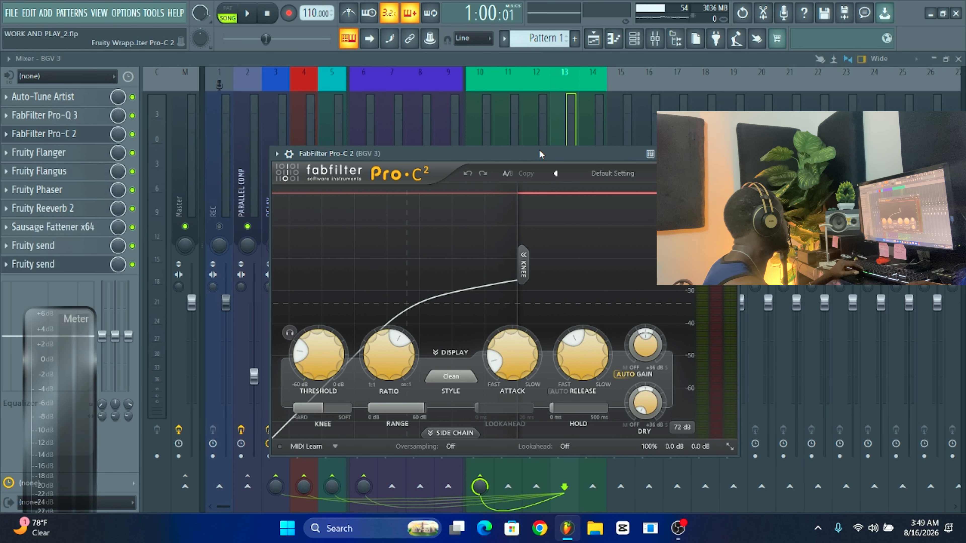
{"action": "key", "text": "space"}
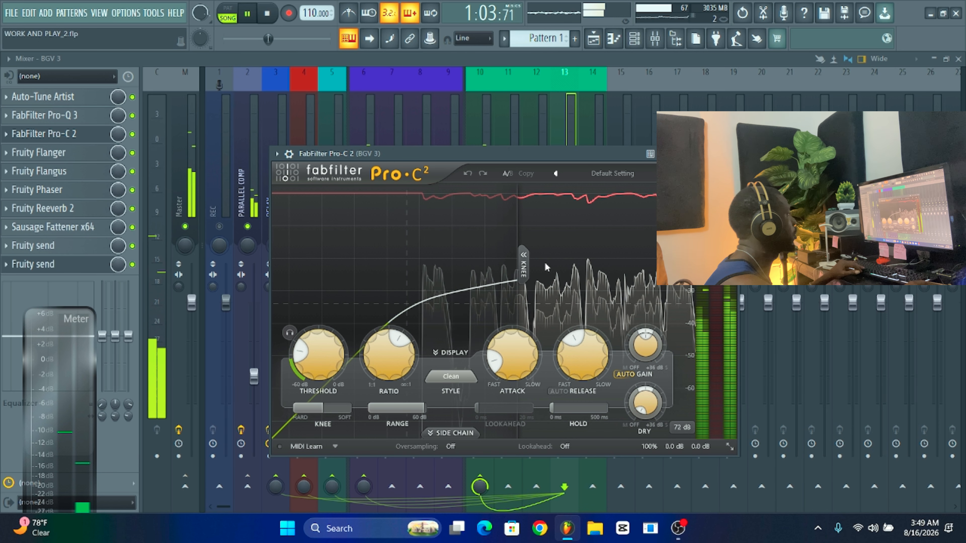
{"action": "key", "text": "space"}
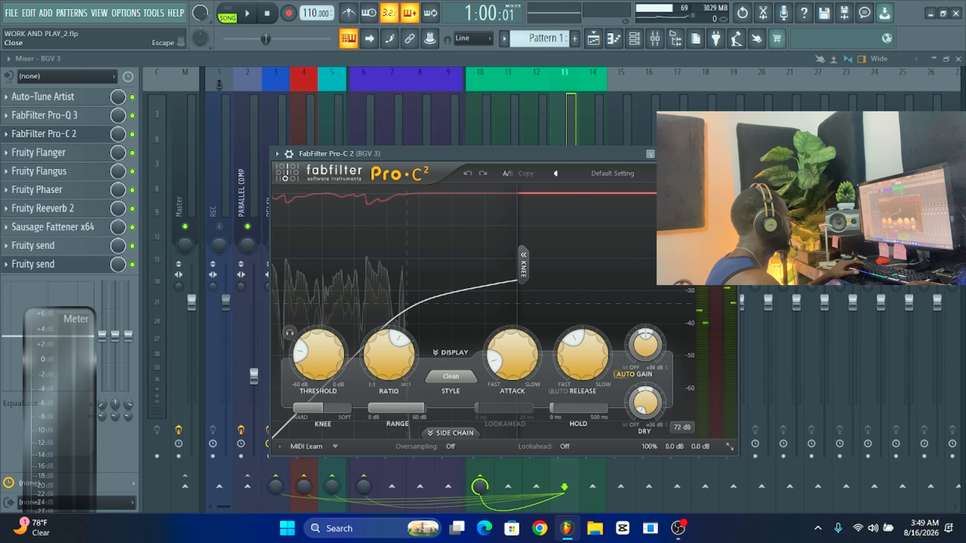
{"action": "left_click", "coordinate": [734, 154]}
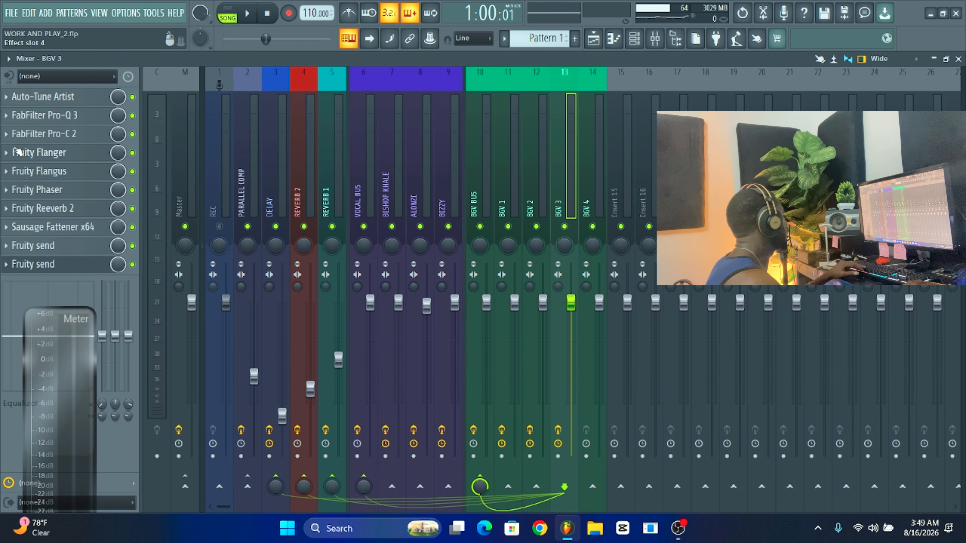
Review the Fruity Flanger, Fruity Flangus and Fruity Phaser settings on BGV 3.
{"action": "left_click", "coordinate": [42, 152]}
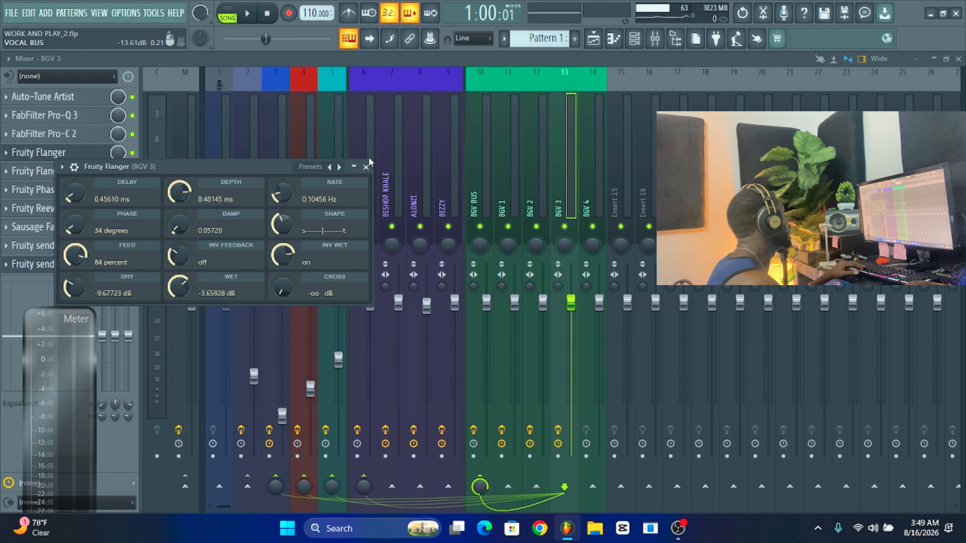
{"action": "left_click", "coordinate": [366, 166]}
{"action": "left_click", "coordinate": [42, 171]}
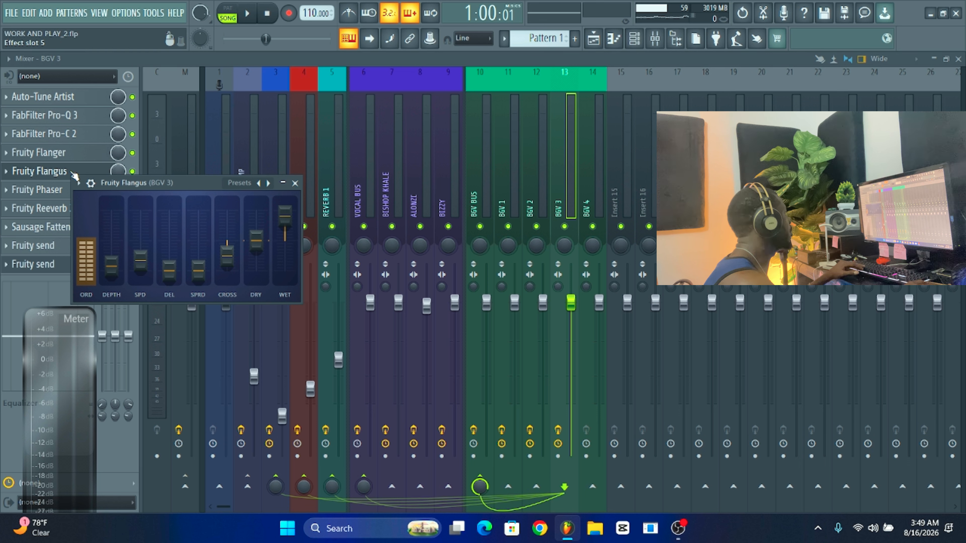
{"action": "left_click", "coordinate": [296, 185]}
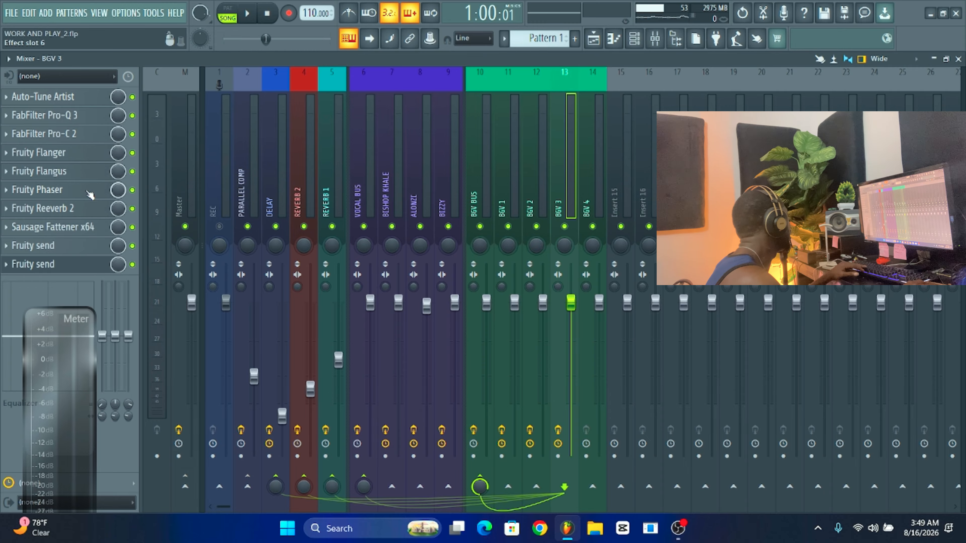
{"action": "left_click", "coordinate": [68, 194]}
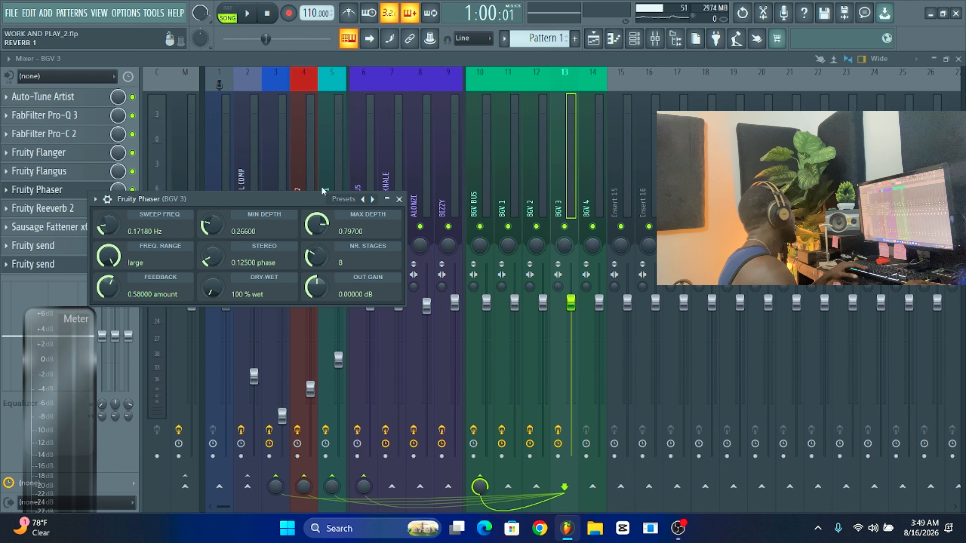
{"action": "left_click", "coordinate": [399, 199]}
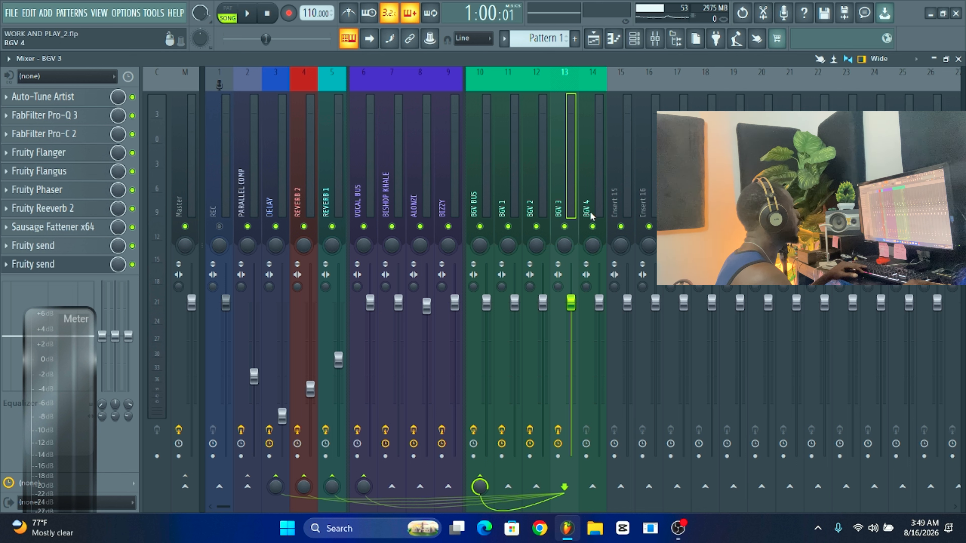
Play the selected range with the BGV 3 effects bypassed, then re-enabled, to compare the dry and processed vocal.
{"action": "left_click", "coordinate": [558, 430]}
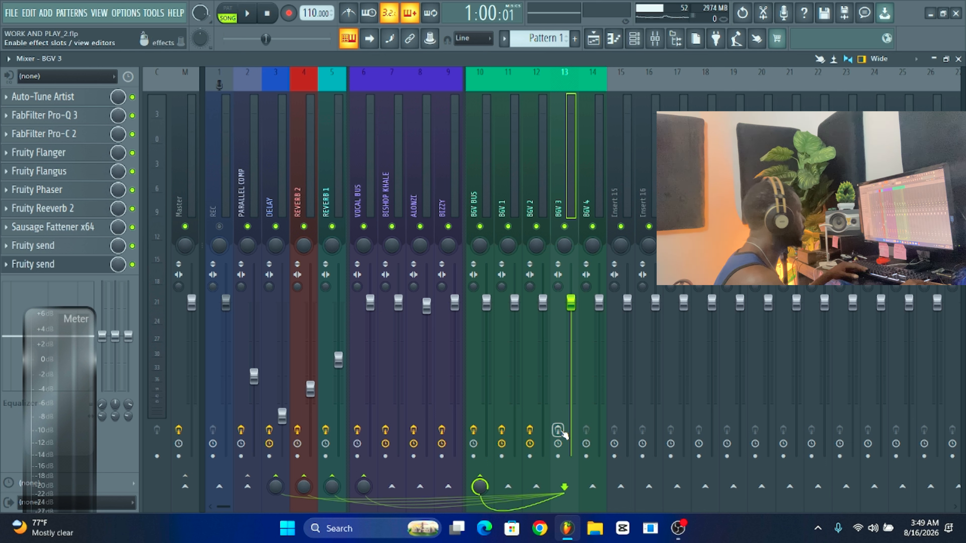
{"action": "key", "text": "space"}
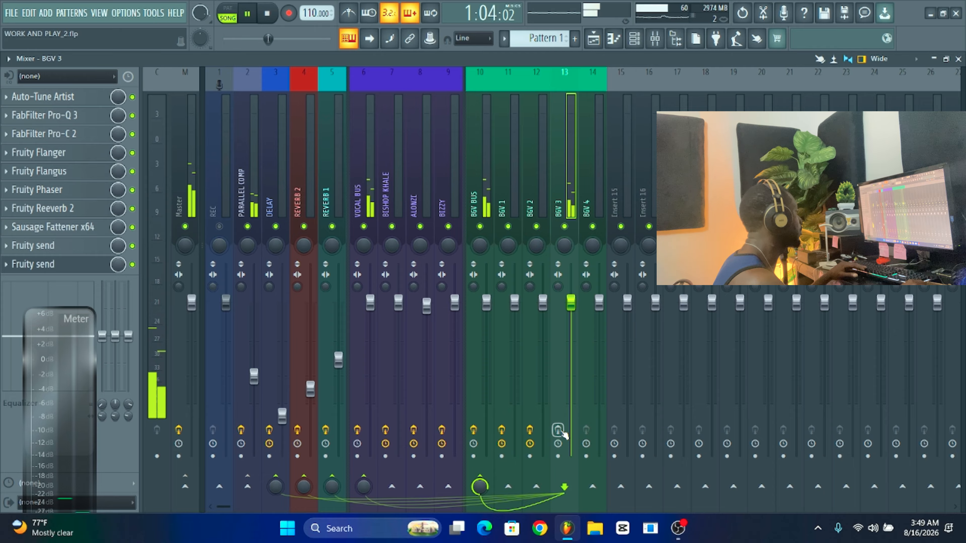
{"action": "key", "text": "space"}
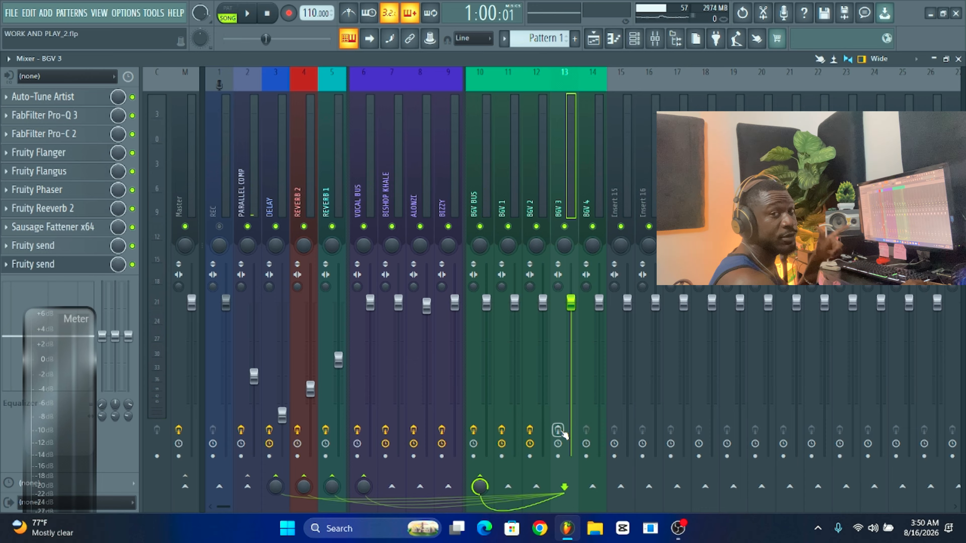
{"action": "left_click", "coordinate": [559, 431]}
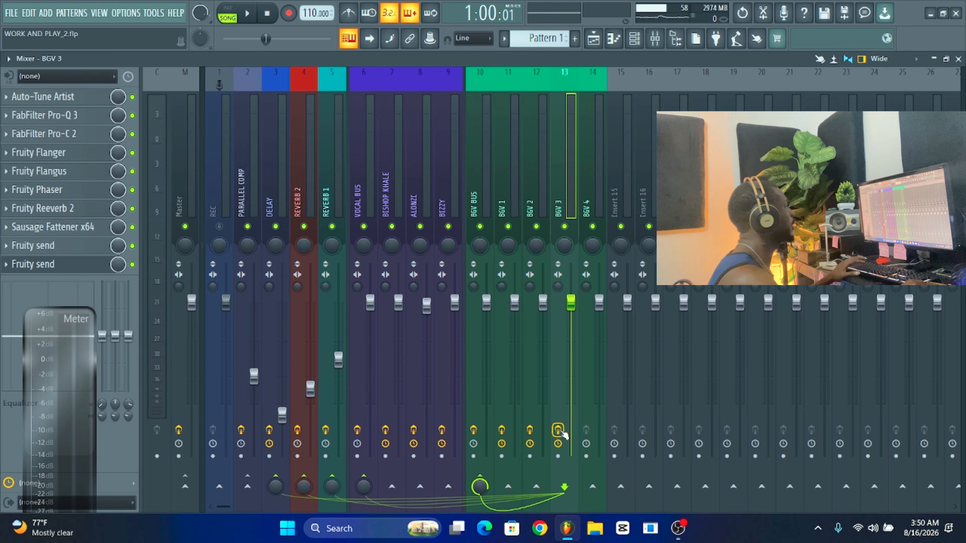
{"action": "key", "text": "space"}
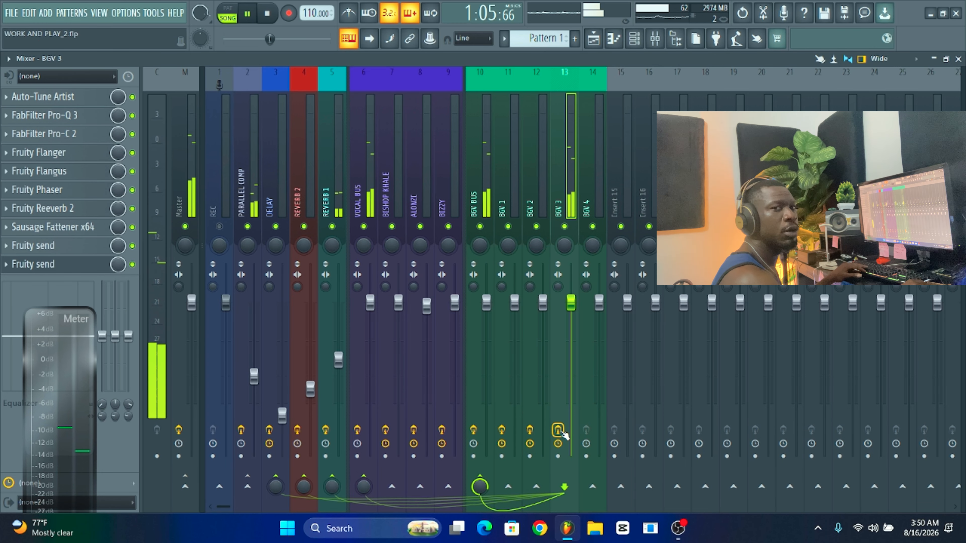
{"action": "key", "text": "space"}
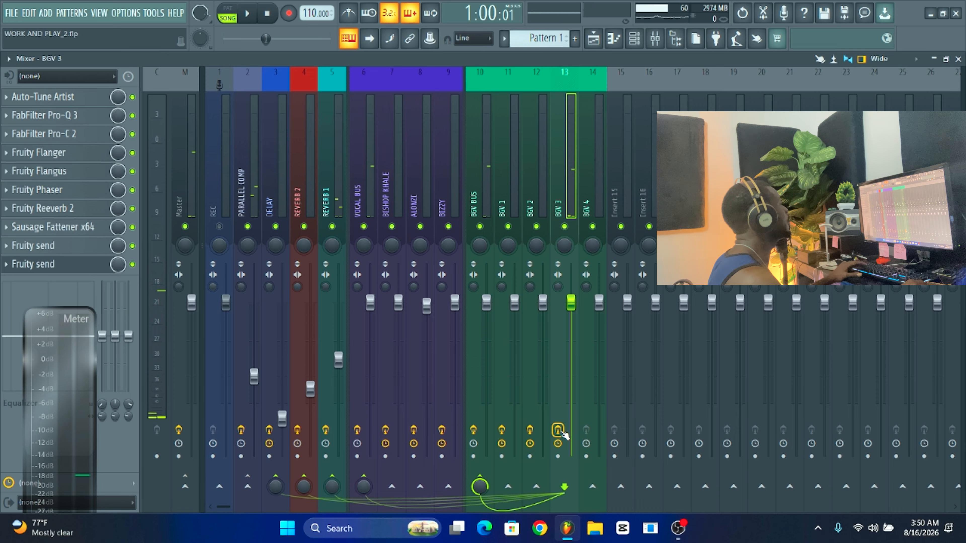
Return to the playlist, clear the time selection and place the playhead between bars 36 and 37.
{"action": "left_click", "coordinate": [593, 38]}
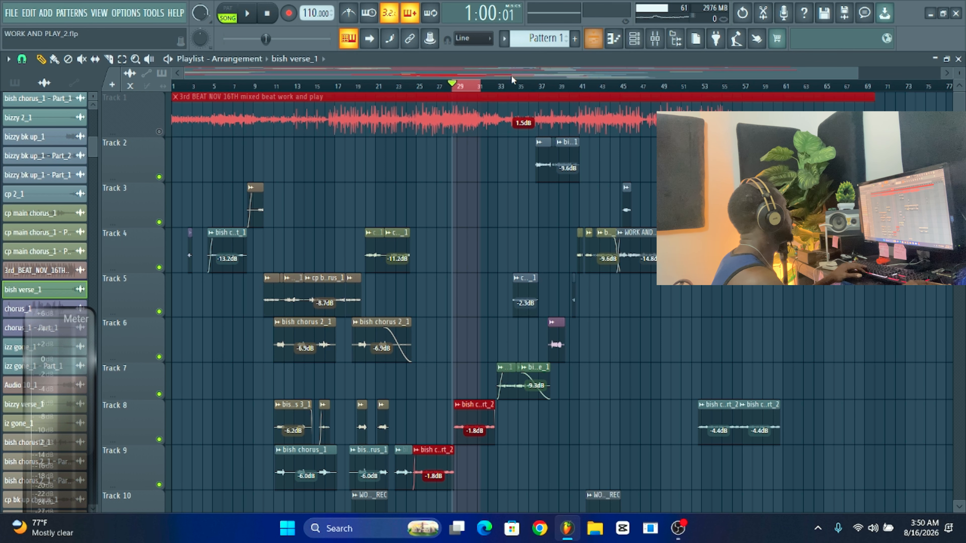
{"action": "right_click", "coordinate": [509, 90]}
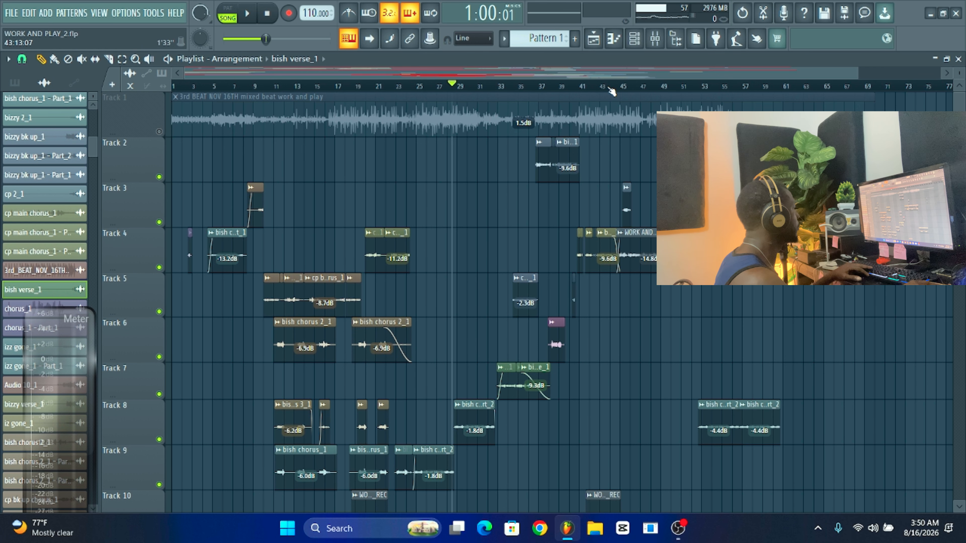
{"action": "left_click", "coordinate": [572, 86]}
{"action": "scroll", "coordinate": [573, 86], "scroll_direction": "up", "scroll_amount": 3}
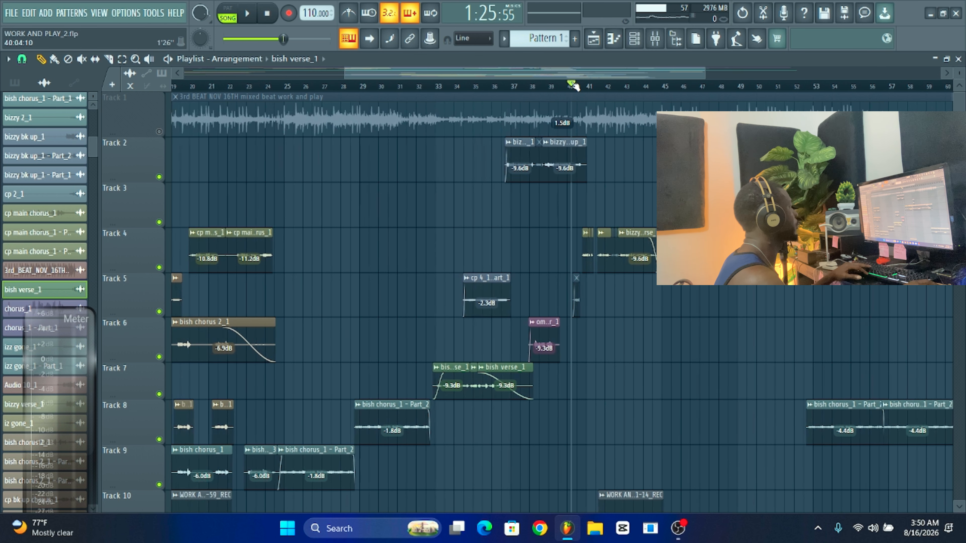
{"action": "left_click", "coordinate": [504, 87]}
Play the passage, mute Track 6 during playback and stop.
{"action": "key", "text": "space"}
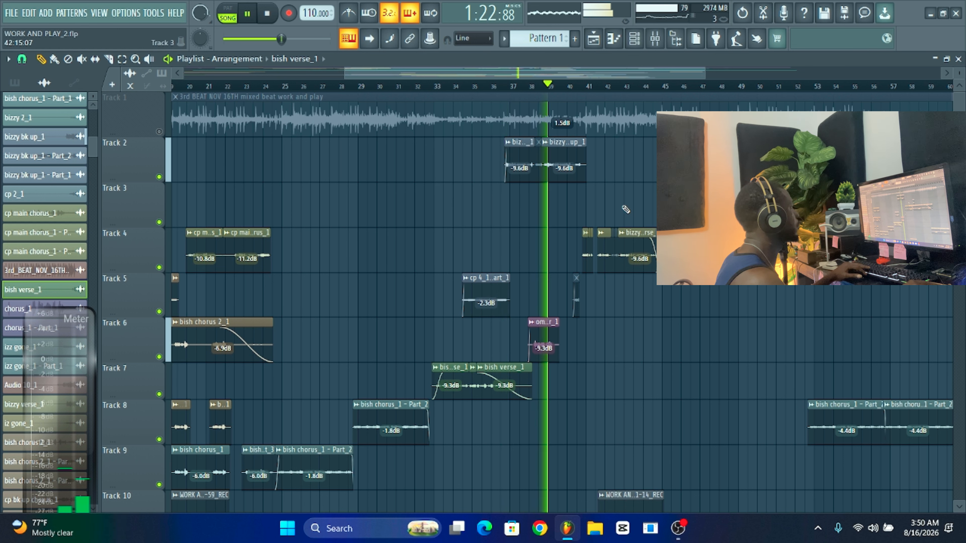
{"action": "left_click", "coordinate": [159, 358]}
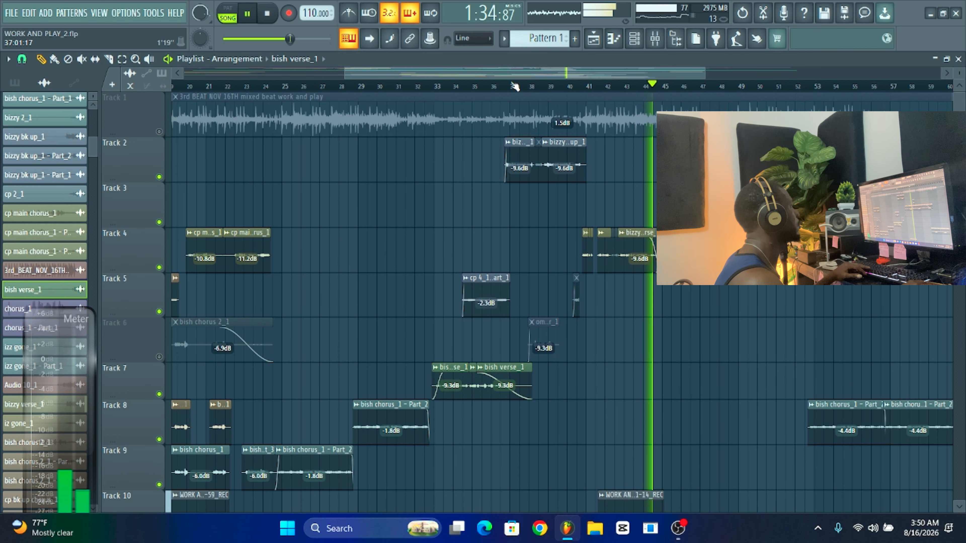
{"action": "key", "text": "space"}
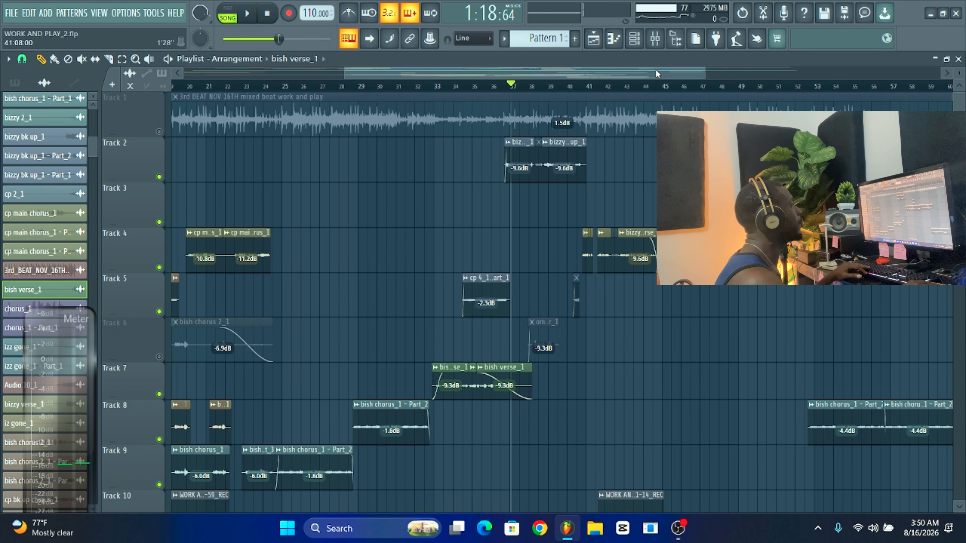
Return to the mixer, set Humanize to 31 in Auto-Tune Artist on BGV 3 and check its FabFilter Pro-Q 3.
{"action": "left_click", "coordinate": [656, 39]}
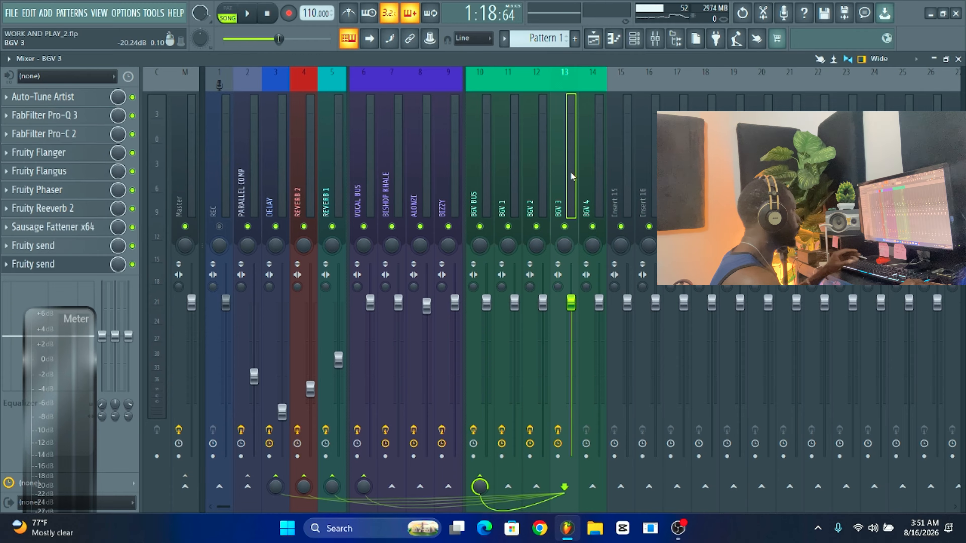
{"action": "left_click", "coordinate": [27, 97]}
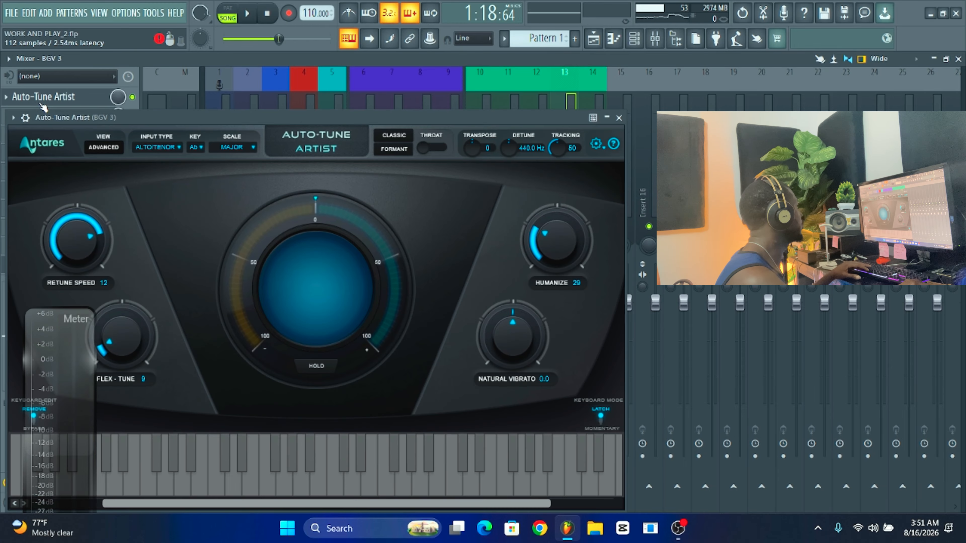
{"action": "mouse_move", "coordinate": [537, 239]}
{"action": "left_mouse_down"}
{"action": "mouse_move", "coordinate": [538, 229]}
{"action": "mouse_move", "coordinate": [545, 248]}
{"action": "left_mouse_up"}
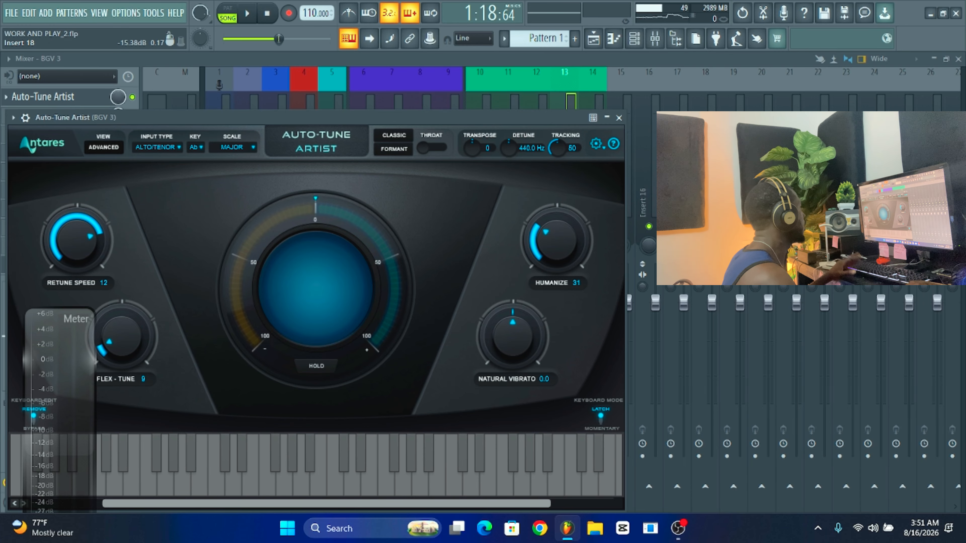
{"action": "left_click", "coordinate": [618, 117]}
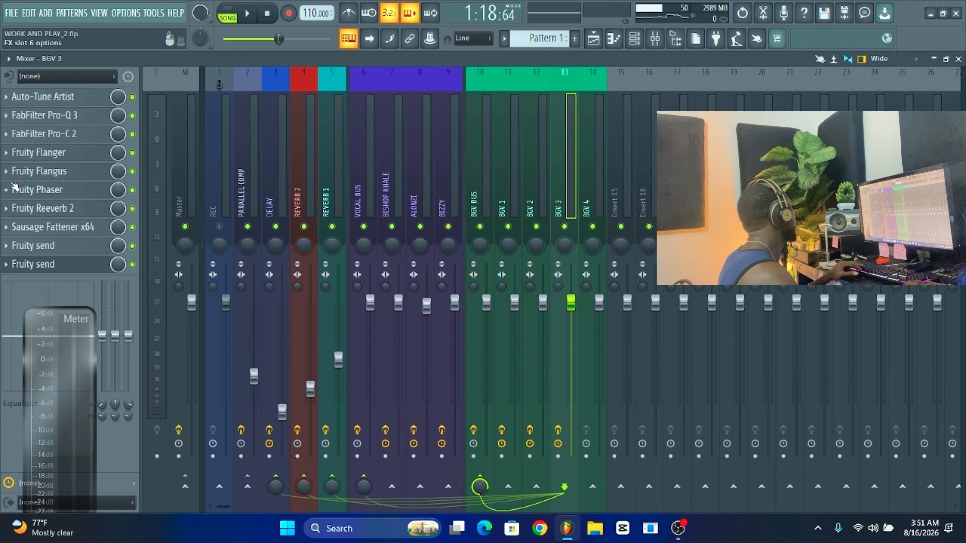
{"action": "left_click", "coordinate": [47, 115]}
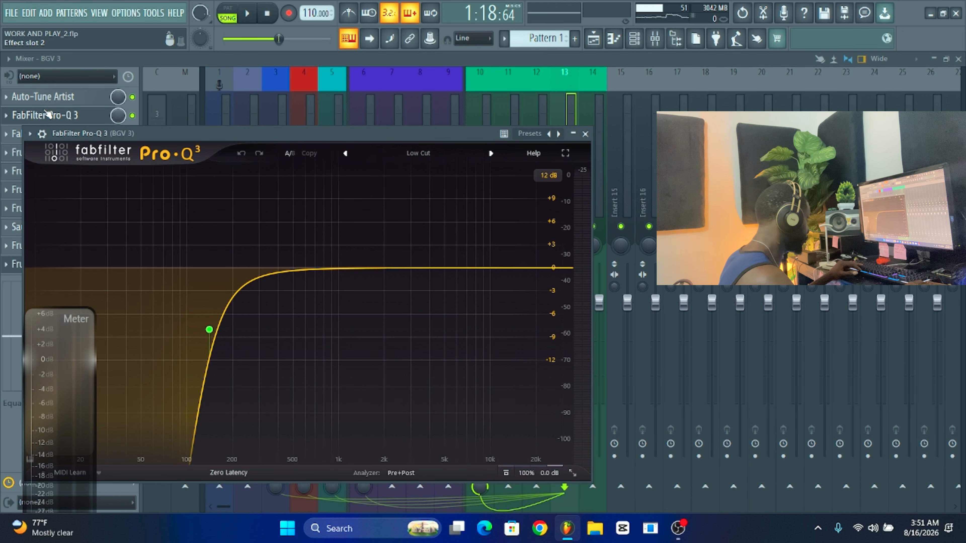
{"action": "left_click", "coordinate": [587, 134]}
Select mixer track 9, review its FabFilter Pro-Q 3 curve and open its Virtual Mix Rack.
{"action": "left_click", "coordinate": [454, 156]}
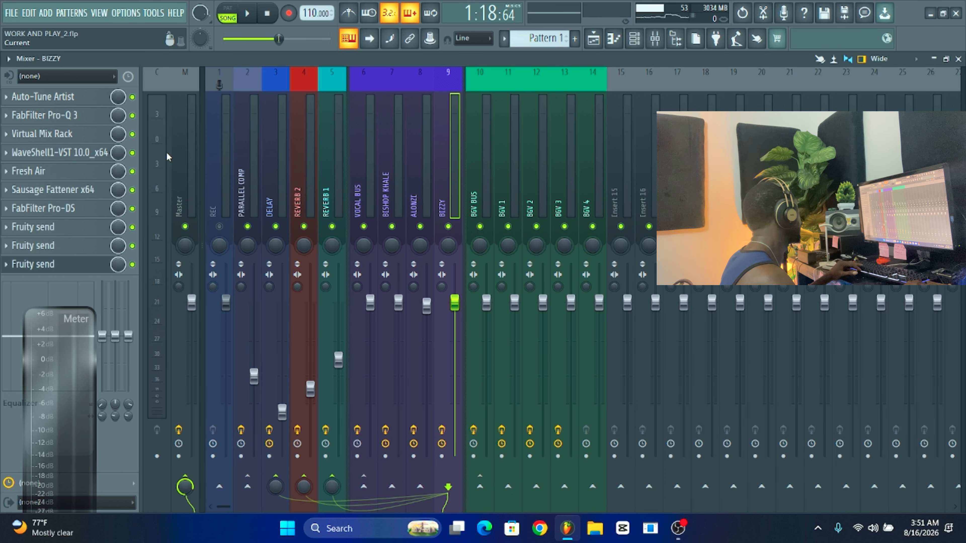
{"action": "left_click", "coordinate": [78, 118]}
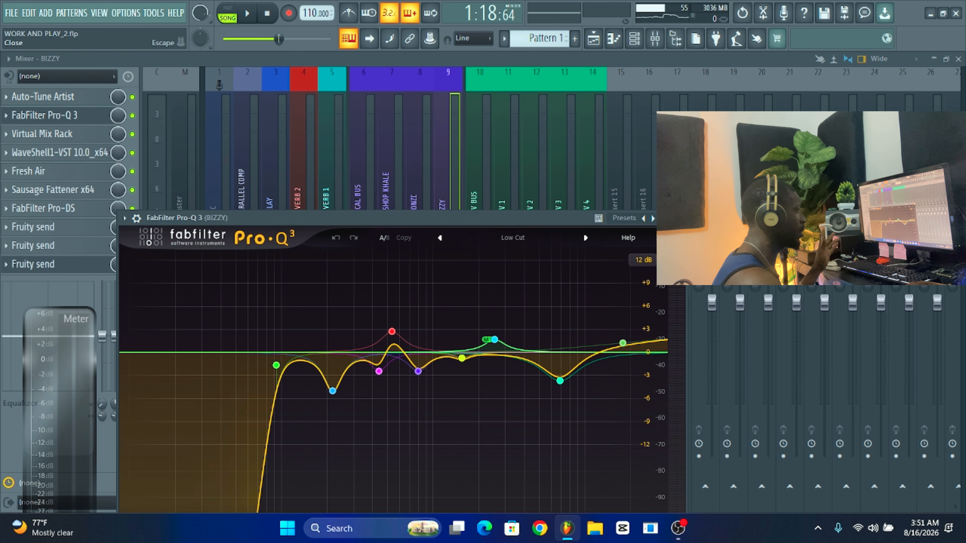
{"action": "key", "text": "Escape"}
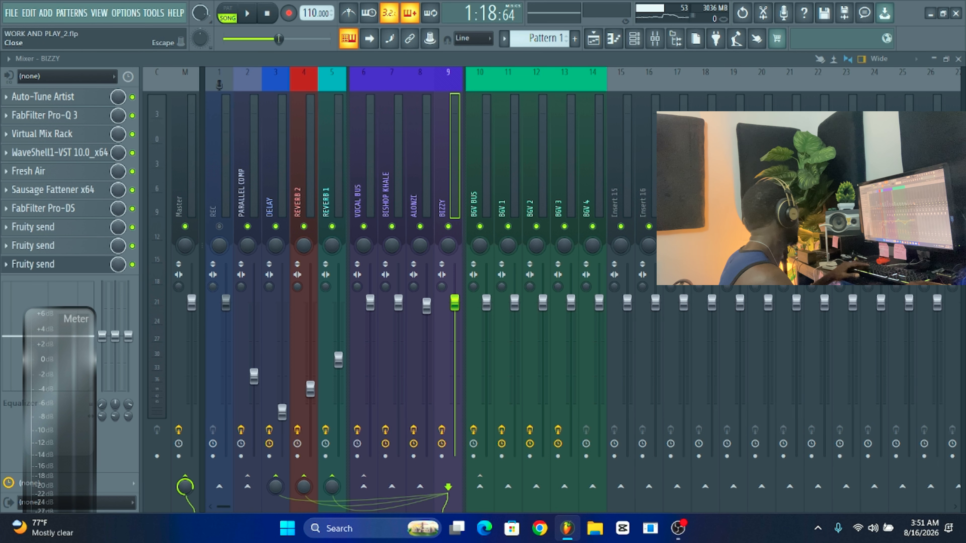
{"action": "left_click", "coordinate": [28, 134]}
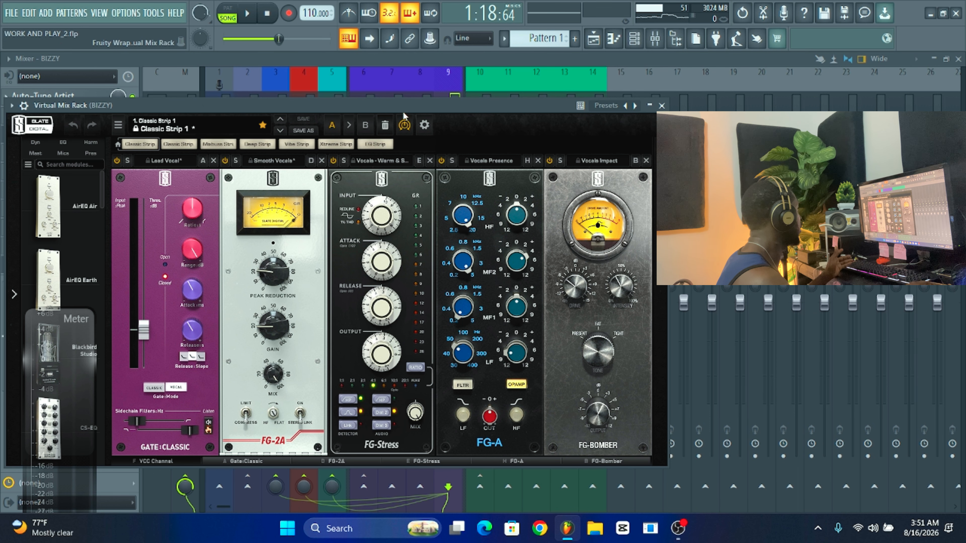
Finish viewing track 9's Virtual Mix Rack by closing it, and select mixer track 8.
{"action": "left_click_drag", "start_coordinate": [404, 108], "coordinate": [416, 94]}
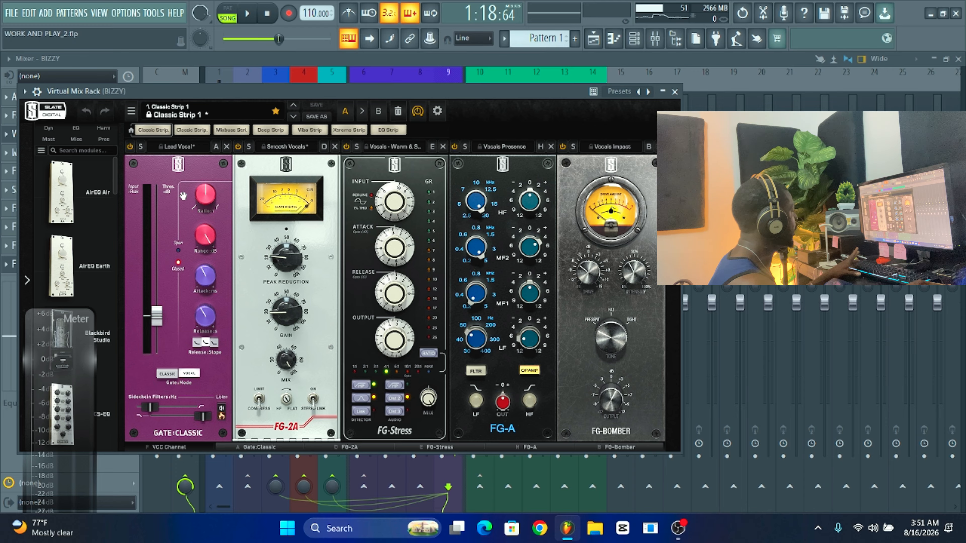
{"action": "left_click", "coordinate": [675, 92]}
{"action": "left_click", "coordinate": [414, 208]}
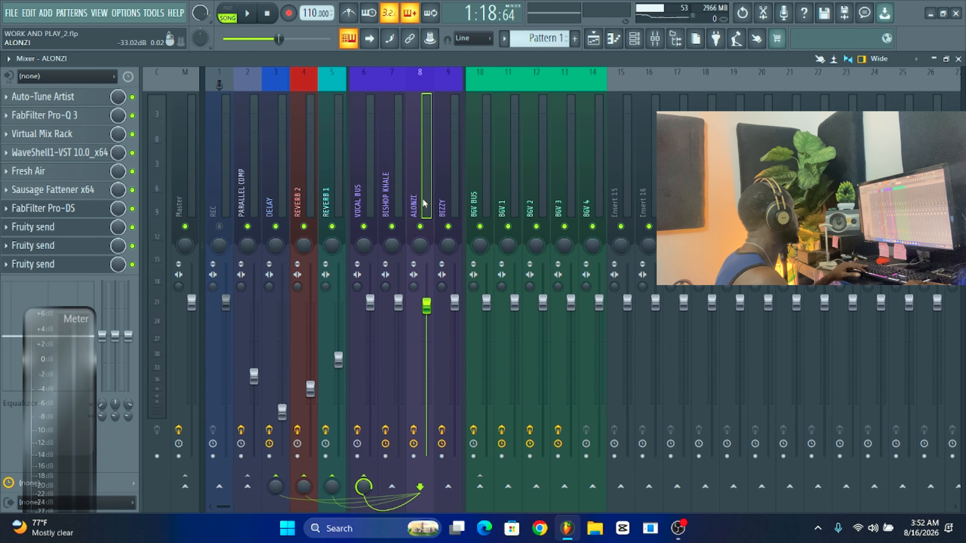
Open the playlist, start playback between bars 34 and 35, and set a loop selection over bars 45 to 49.
{"action": "left_click", "coordinate": [594, 38]}
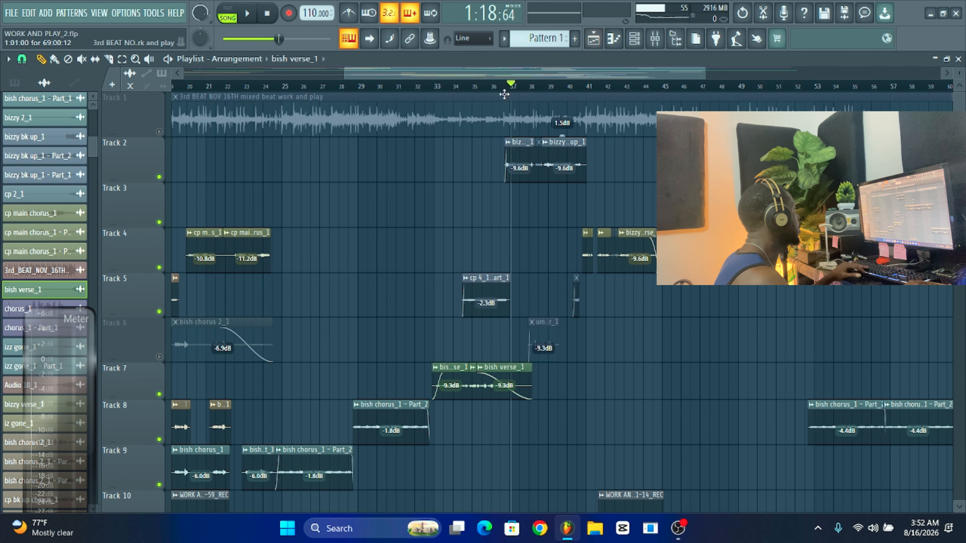
{"action": "left_click", "coordinate": [480, 89]}
{"action": "key", "text": "space"}
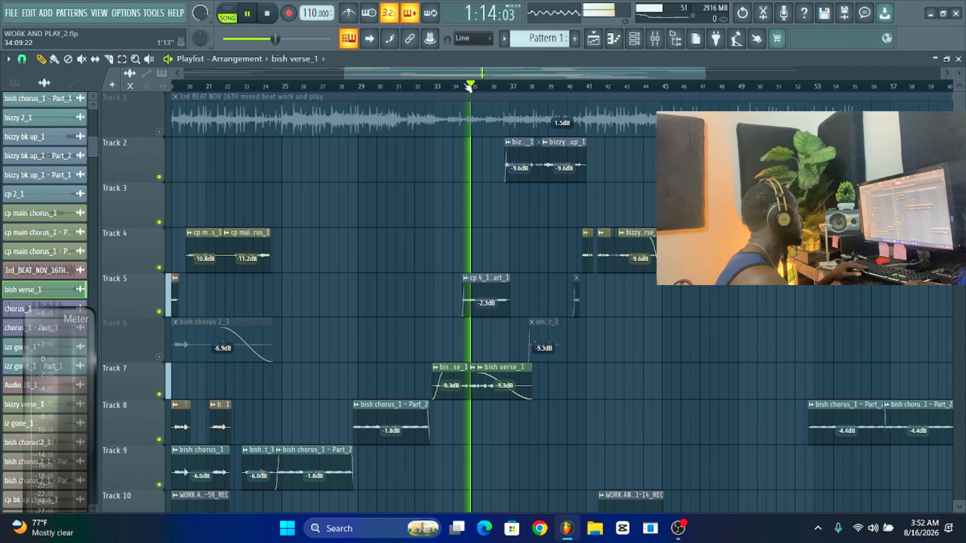
{"action": "left_click", "coordinate": [600, 90]}
{"action": "left_click", "coordinate": [665, 89]}
{"action": "left_click", "coordinate": [662, 89]}
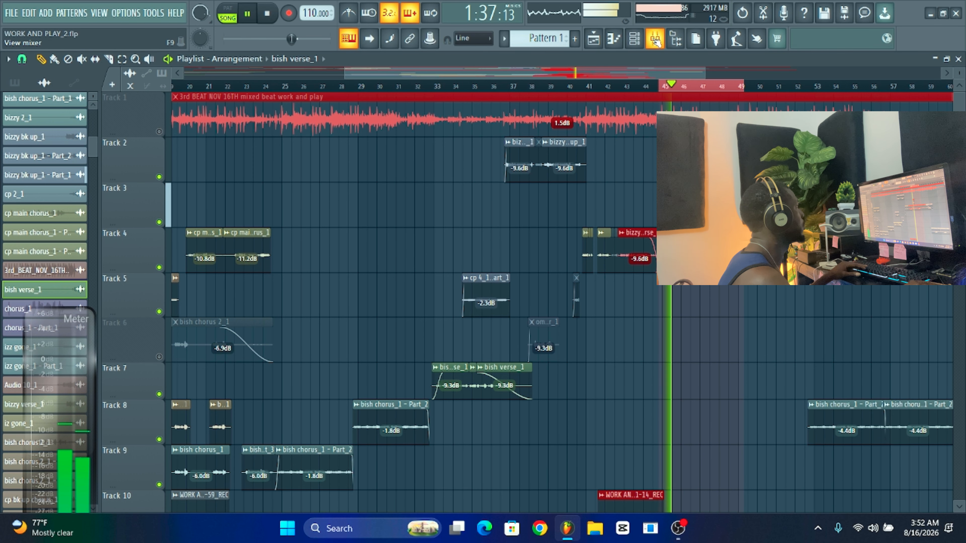
Check the mixer levels during the loop, restart playback from bar 45 in the playlist and return to the mixer.
{"action": "key", "text": "F9"}
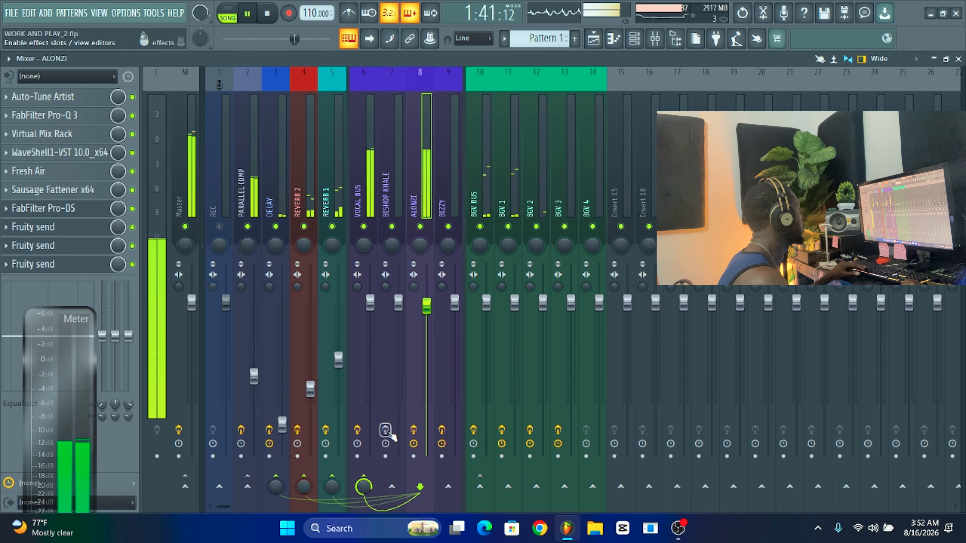
{"action": "left_click", "coordinate": [593, 38]}
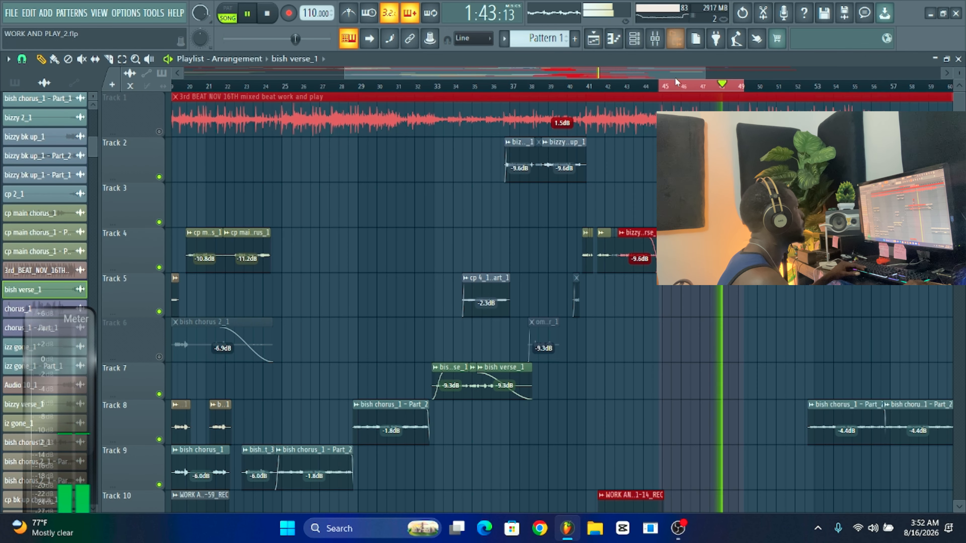
{"action": "left_click", "coordinate": [656, 87]}
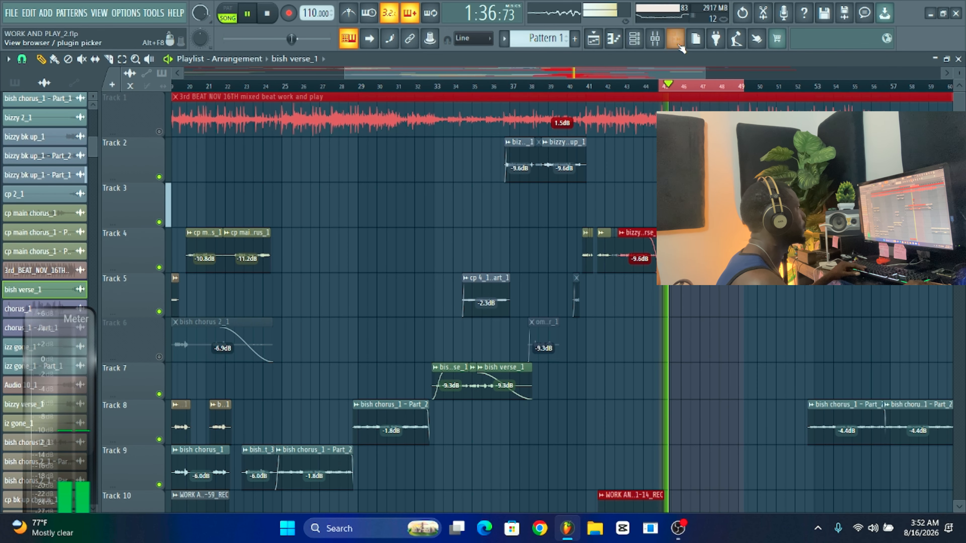
{"action": "left_click", "coordinate": [655, 40]}
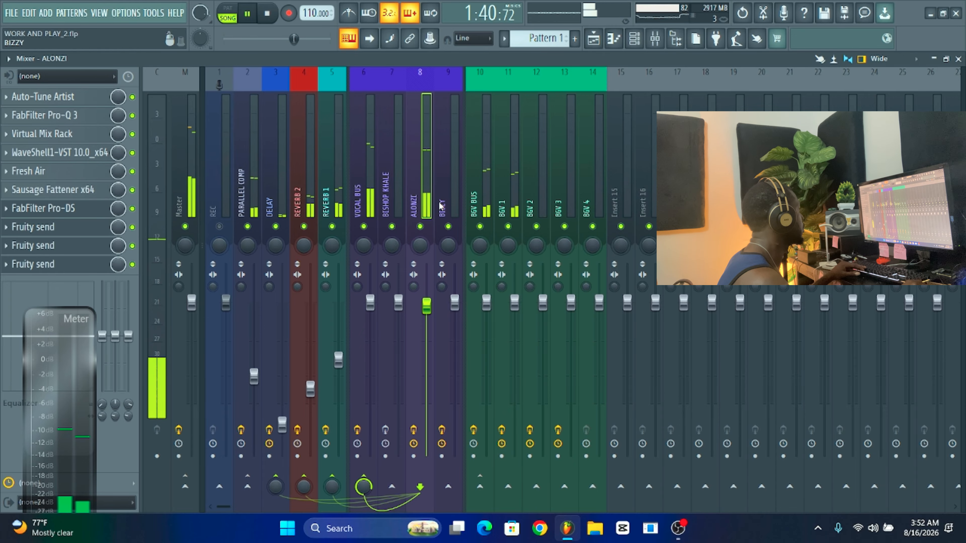
Compare lead vocal tracks 9, 7 and 8 in the mixer during playback, ending on track 8, and stop playback.
{"action": "left_click", "coordinate": [443, 207]}
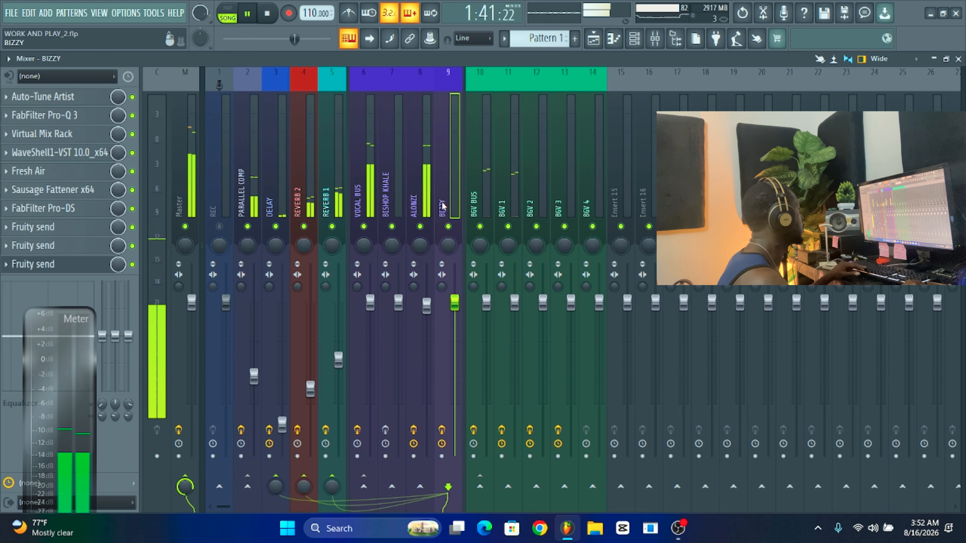
{"action": "left_click", "coordinate": [394, 203]}
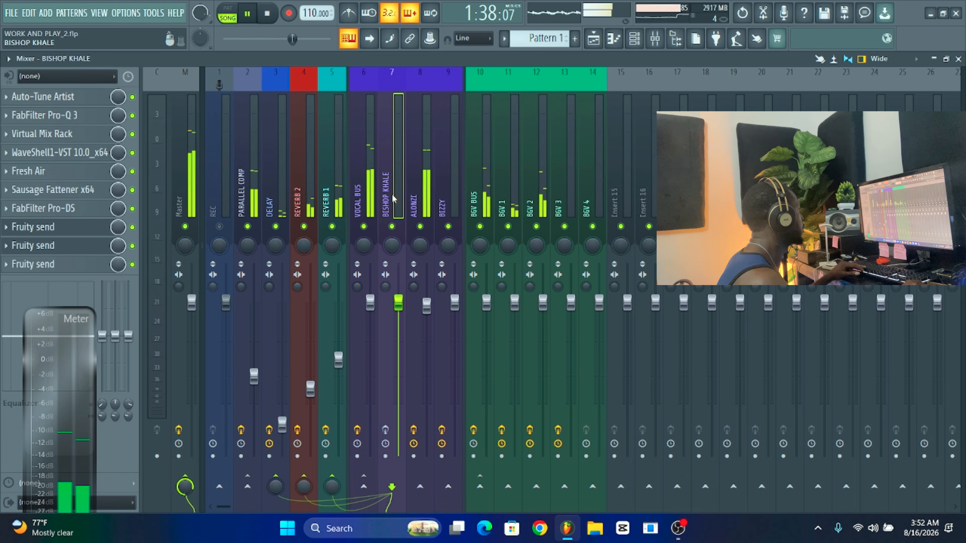
{"action": "left_click", "coordinate": [446, 205]}
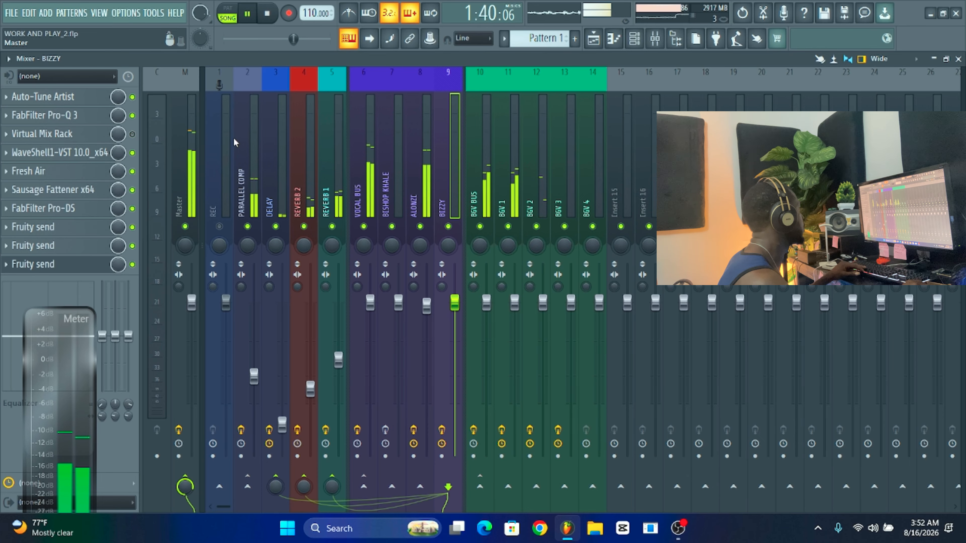
{"action": "left_click", "coordinate": [421, 203]}
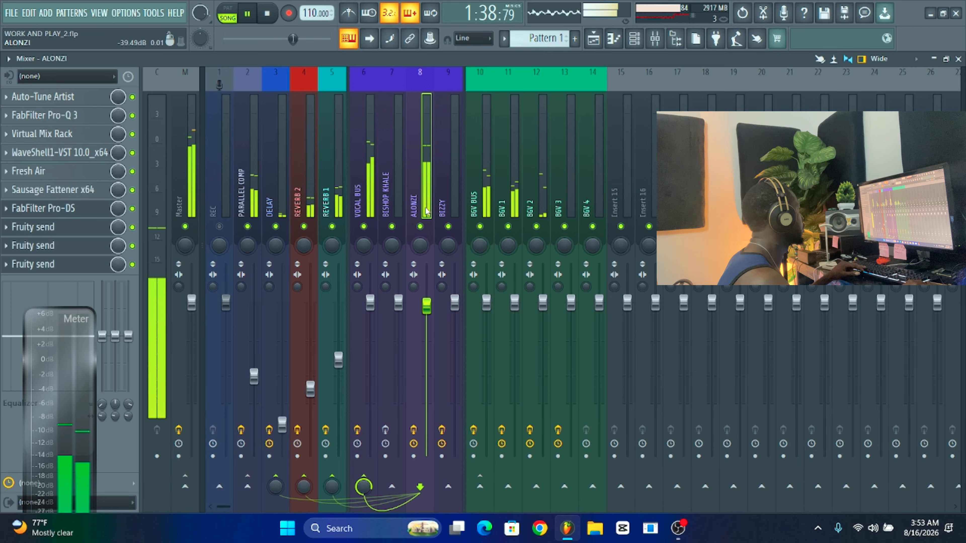
{"action": "key", "text": "space"}
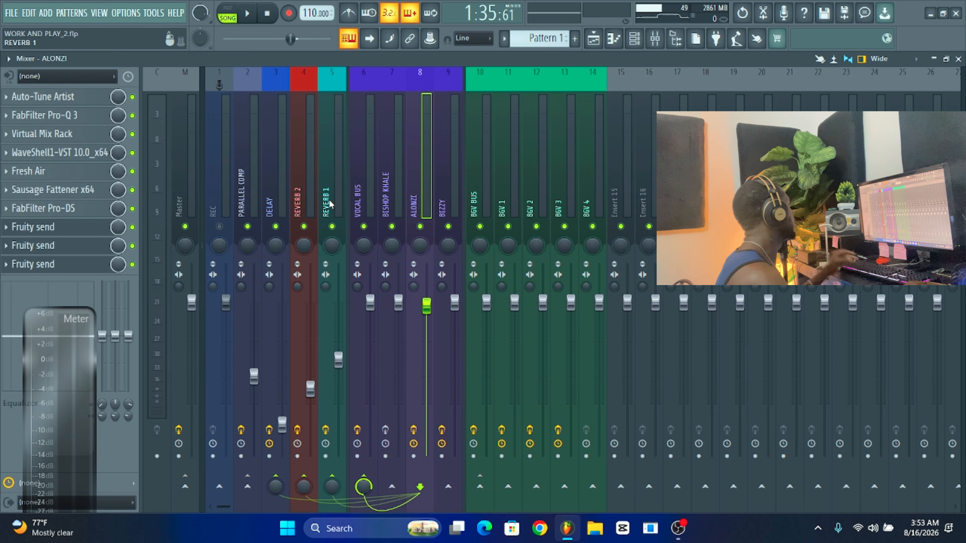
Select the DELAY mixer track and review its Auto-Tune Artist, FabFilter Pro-Q 3 and FabFilter Pro-C 2 settings.
{"action": "left_click", "coordinate": [272, 202]}
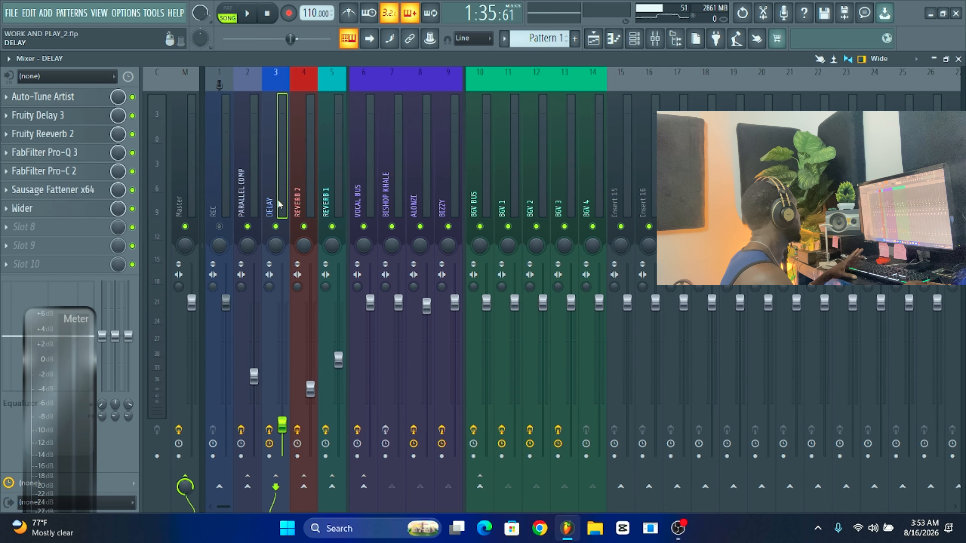
{"action": "left_click", "coordinate": [43, 97]}
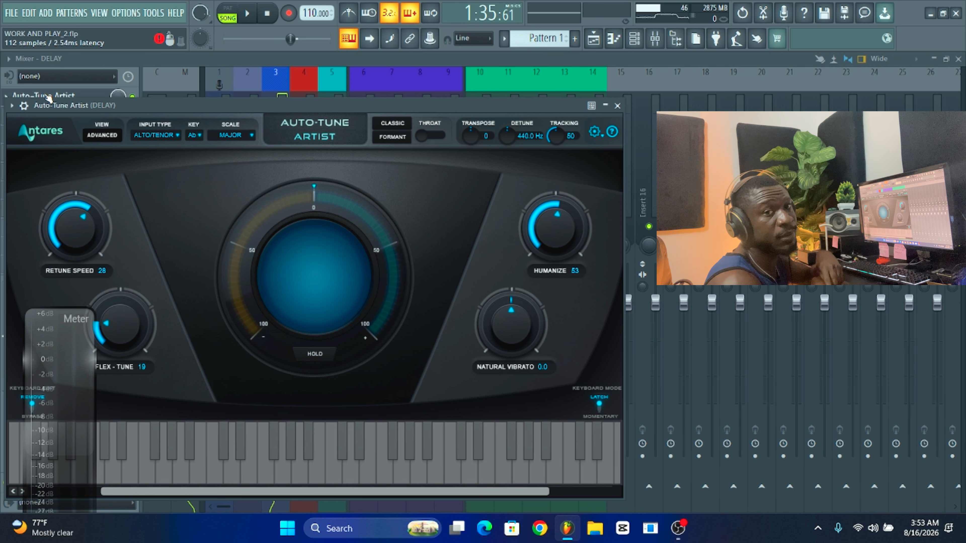
{"action": "left_click", "coordinate": [618, 106]}
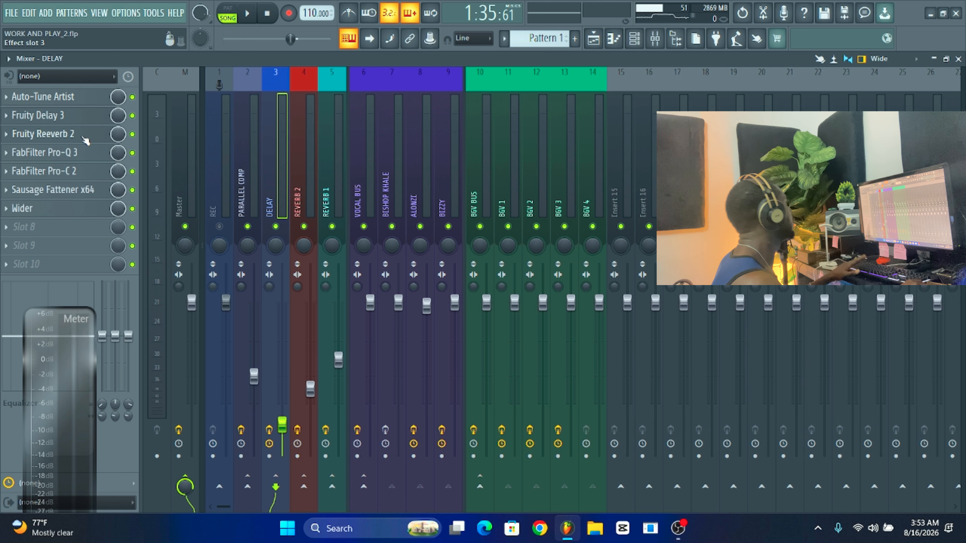
{"action": "left_click", "coordinate": [81, 155]}
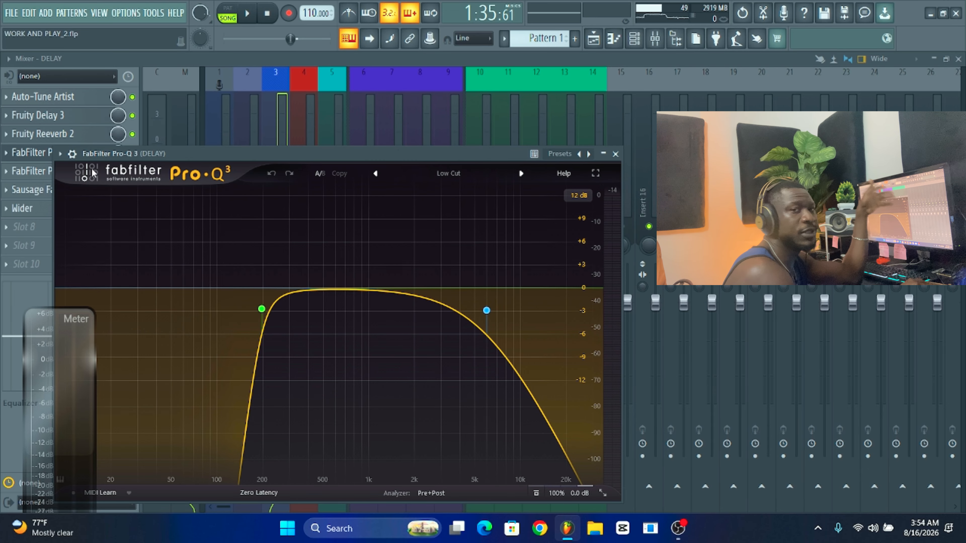
{"action": "left_click", "coordinate": [605, 154]}
{"action": "left_click", "coordinate": [50, 173]}
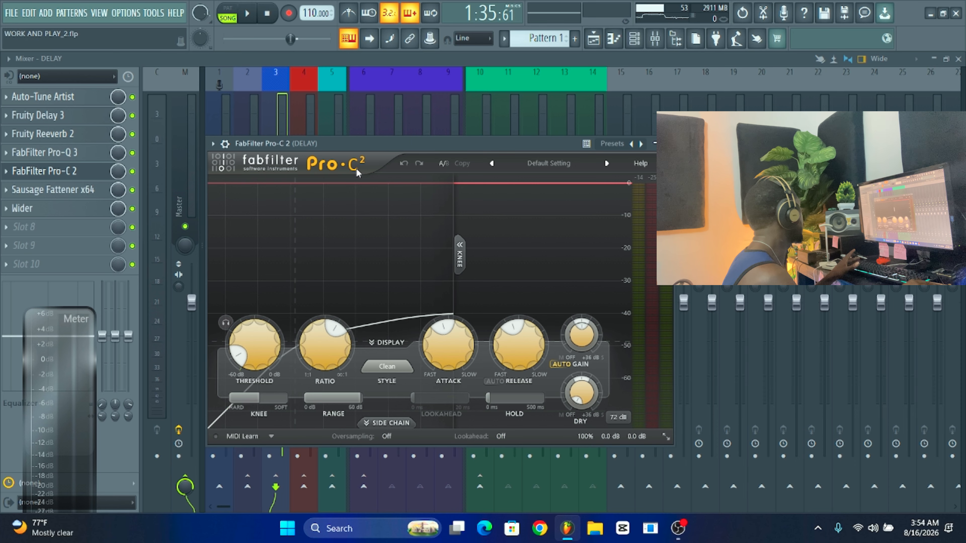
{"action": "left_click", "coordinate": [49, 173]}
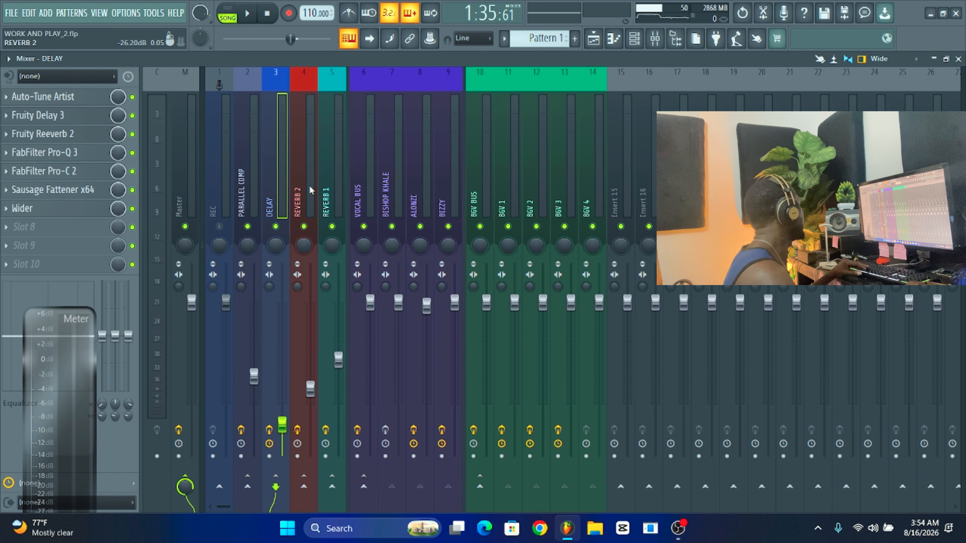
Select the REVERB 2 mixer track and examine the EQ curve in its FabFilter Pro-Q 3.
{"action": "key", "text": "Right"}
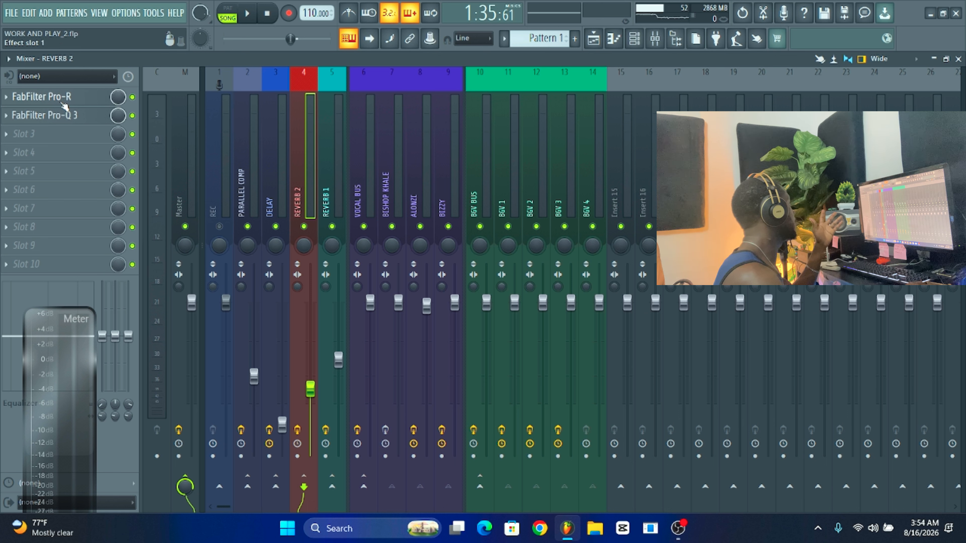
{"action": "left_click", "coordinate": [77, 122]}
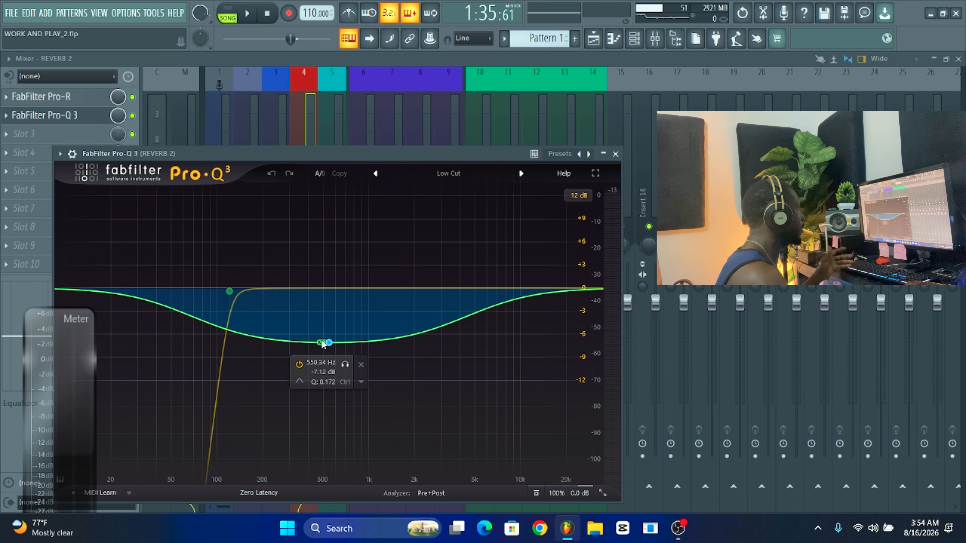
{"action": "left_click", "coordinate": [616, 154]}
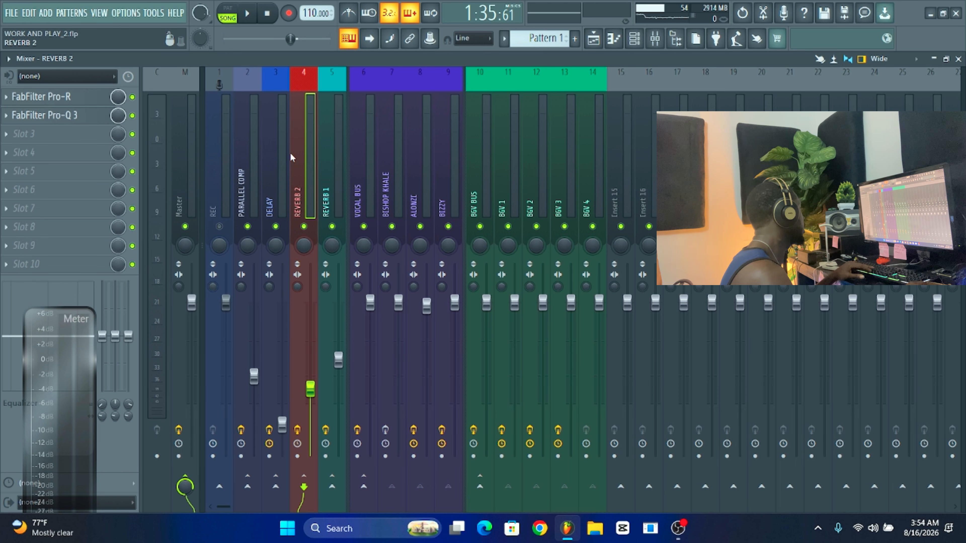
Select the REVERB 1 mixer track and review its ValhallaVintageVerb settings and FabFilter Pro-Q 3 curve.
{"action": "left_click", "coordinate": [333, 173]}
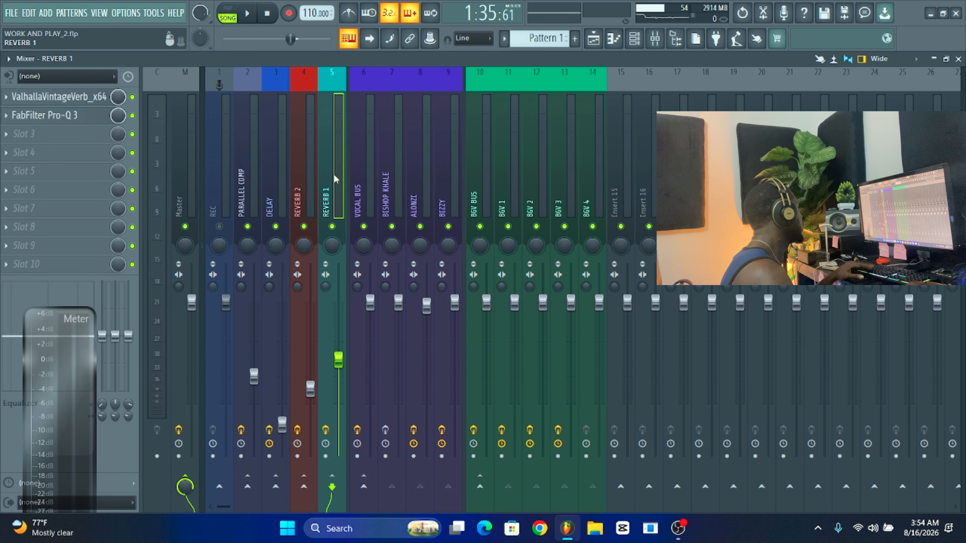
{"action": "left_click", "coordinate": [86, 98]}
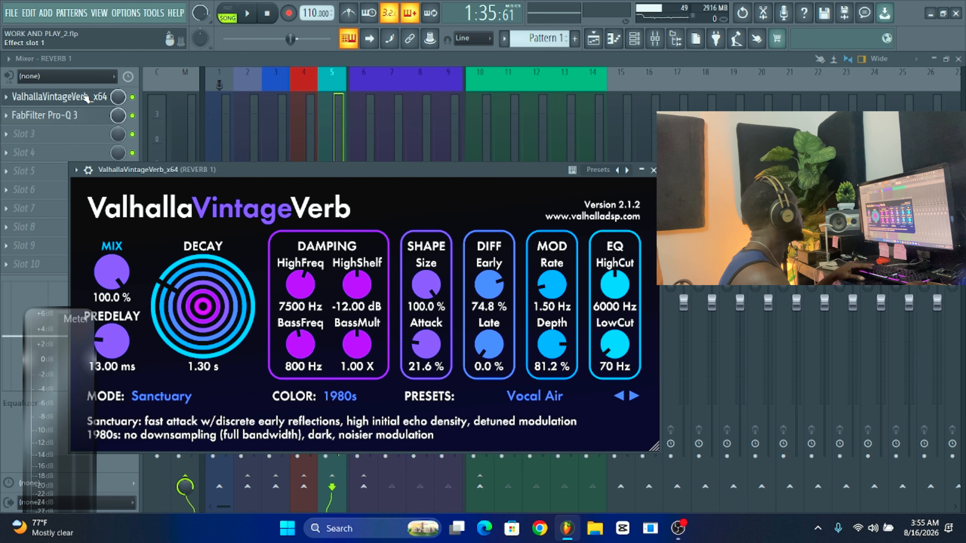
{"action": "left_click", "coordinate": [82, 100]}
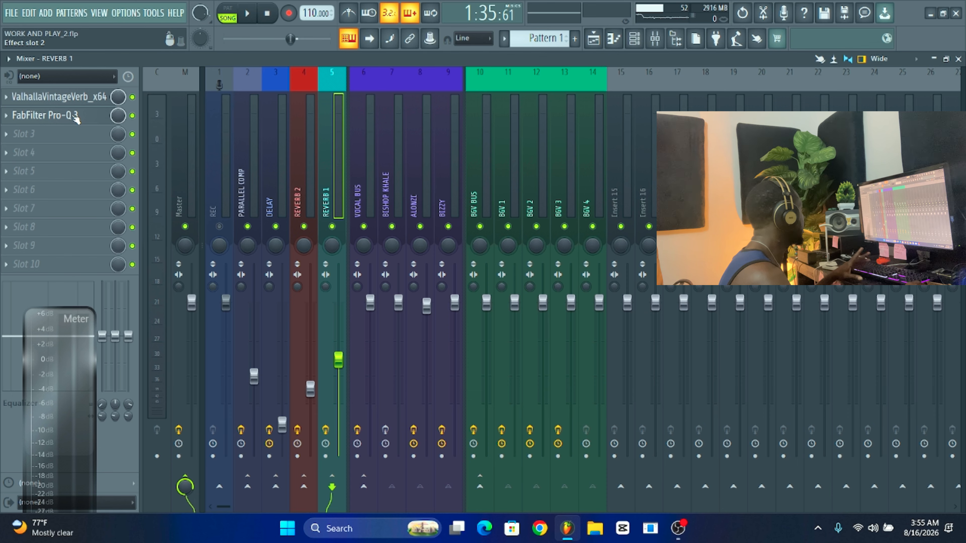
{"action": "left_click", "coordinate": [75, 118]}
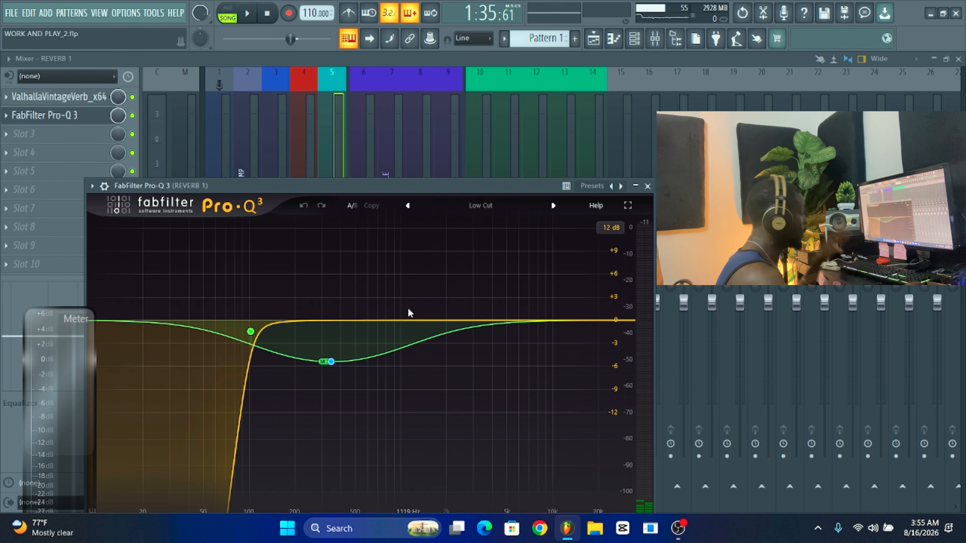
{"action": "left_click", "coordinate": [648, 187]}
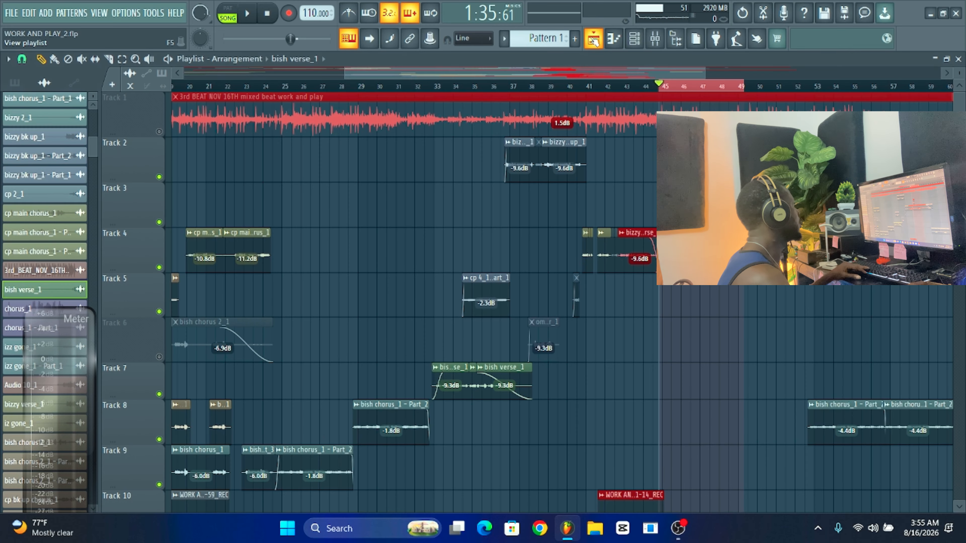
Return to the playlist, unmute Track 1 and Track 6, and place the playhead near bar 10.
{"action": "left_click", "coordinate": [593, 38]}
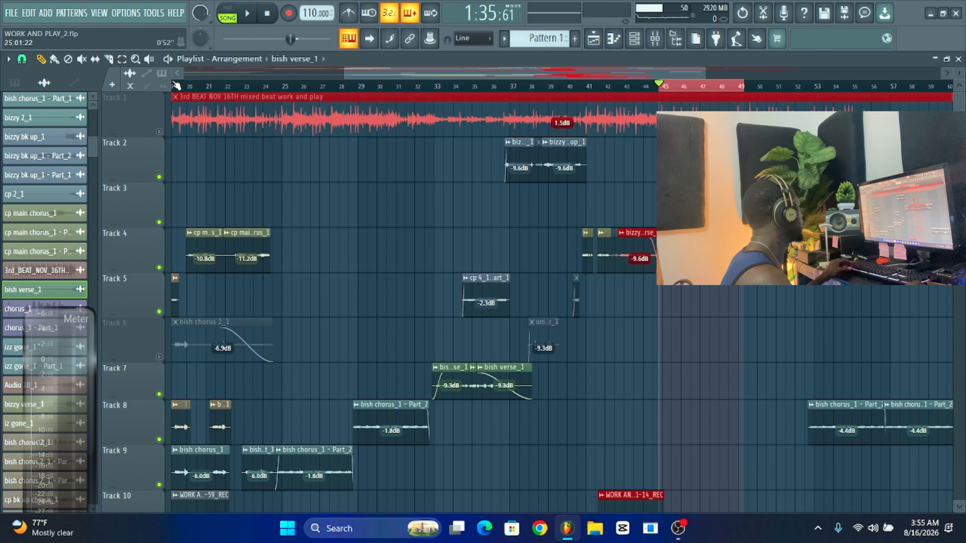
{"action": "left_click", "coordinate": [159, 132]}
{"action": "left_click_drag", "start_coordinate": [598, 77], "coordinate": [415, 80]}
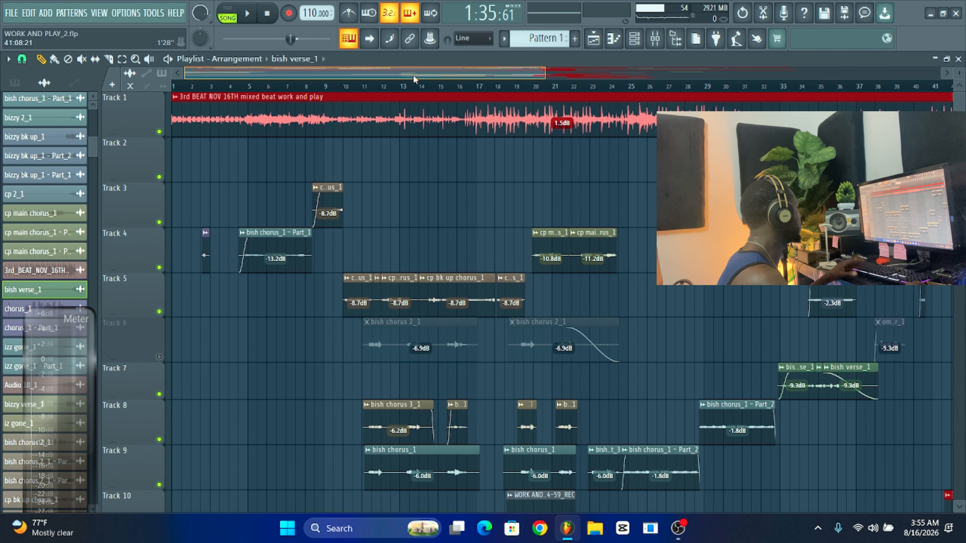
{"action": "left_click", "coordinate": [347, 88]}
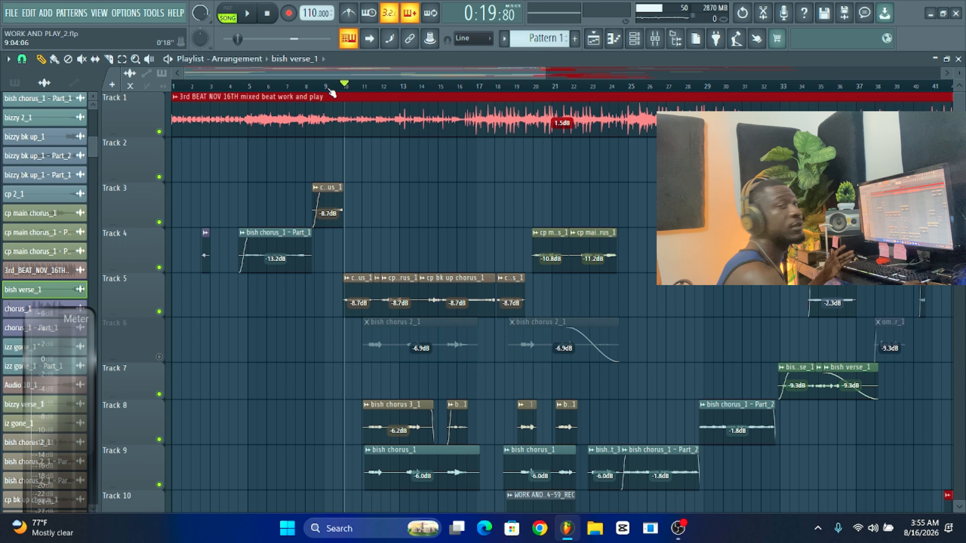
{"action": "left_click", "coordinate": [159, 357]}
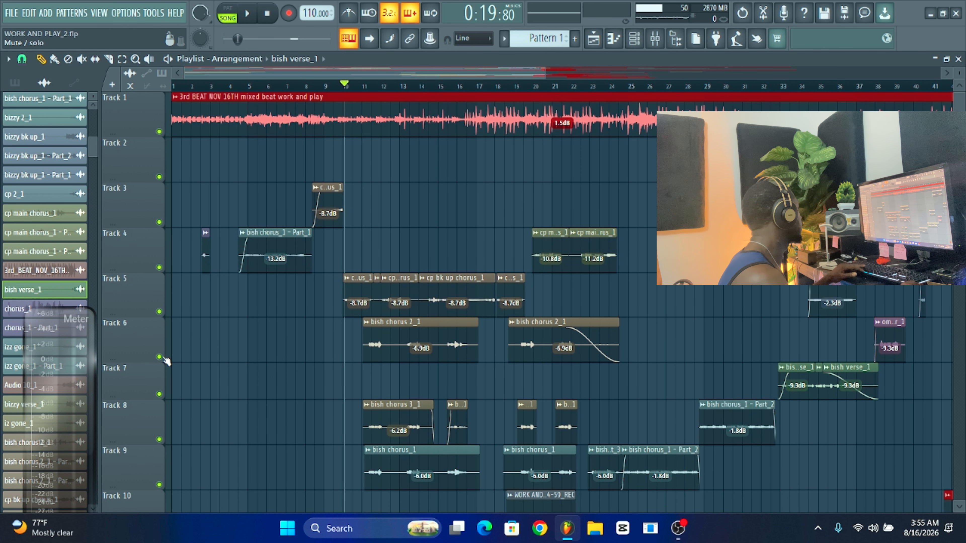
Clear the time selection, play the full arrangement from the beginning and save the project.
{"action": "left_click", "coordinate": [268, 13]}
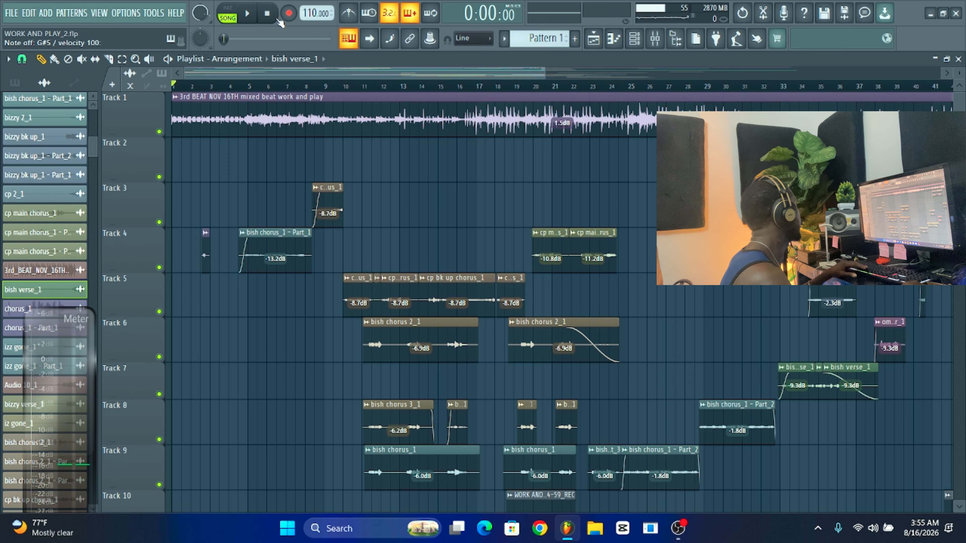
{"action": "key", "text": "space"}
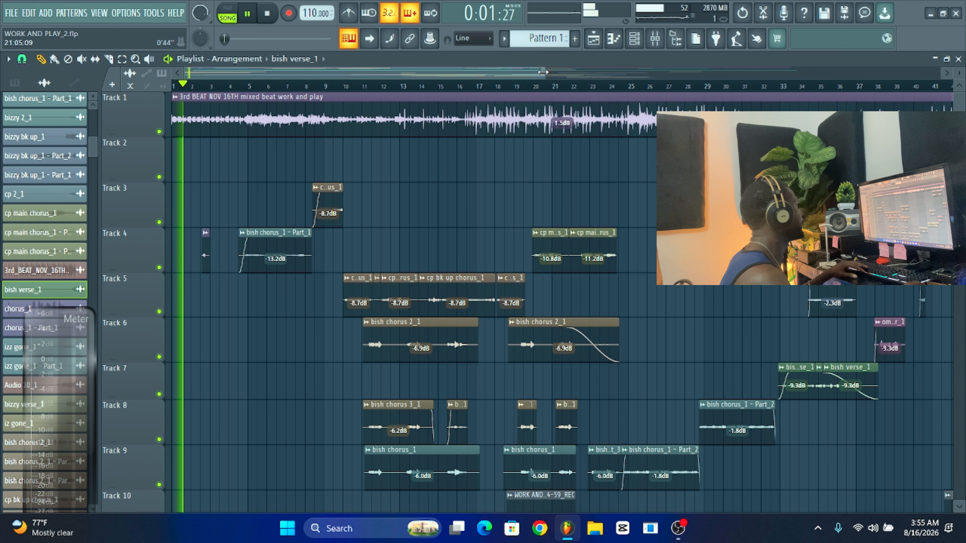
{"action": "left_click_drag", "start_coordinate": [546, 73], "coordinate": [829, 77]}
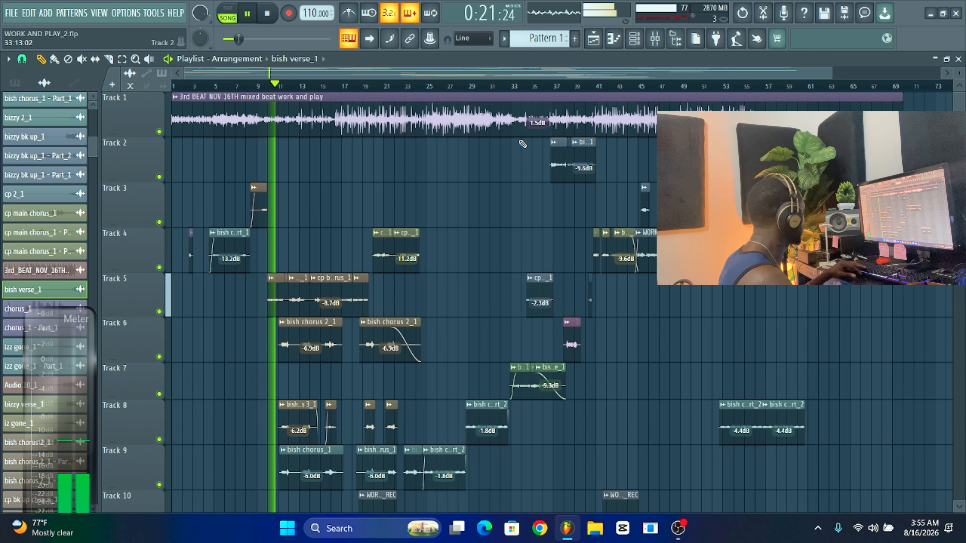
{"action": "key", "text": "ctrl+s"}
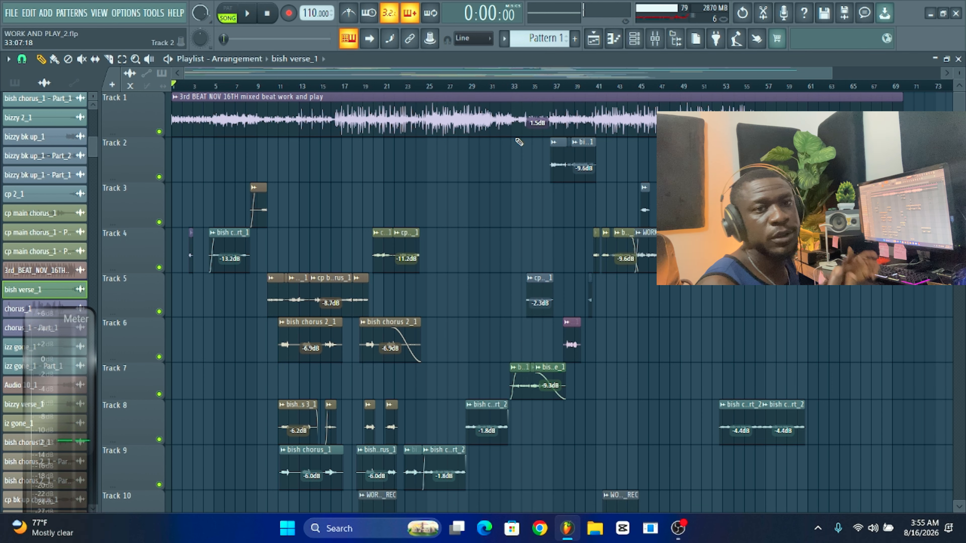